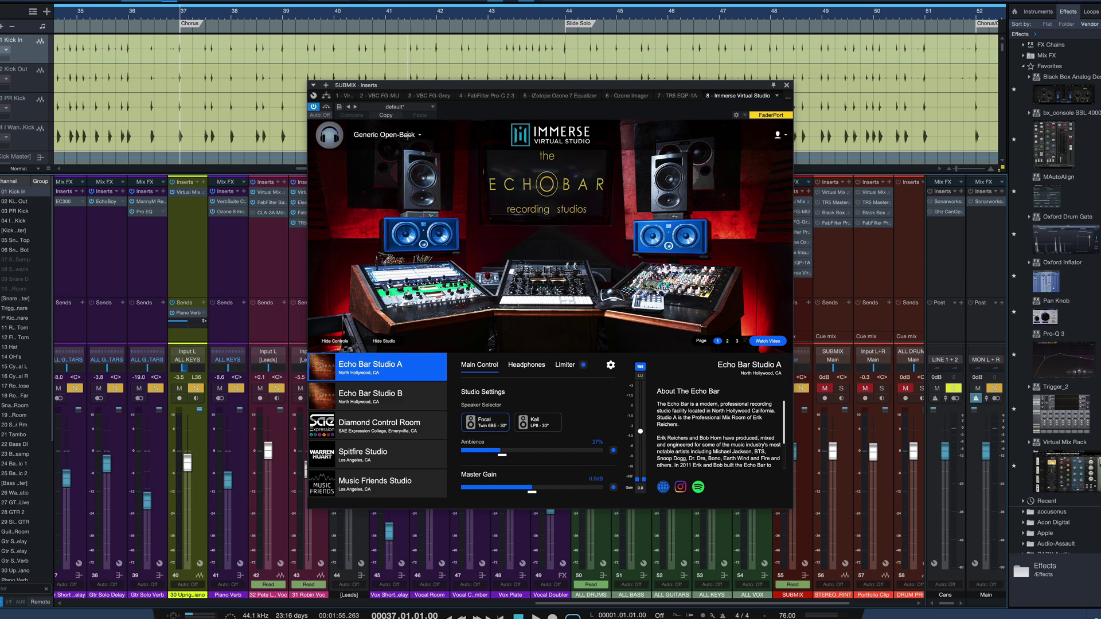
Open the headphone list and expand the AKG, Audeze, Audio-Technica and beyerdynamic models
click(409, 135)
click(362, 124)
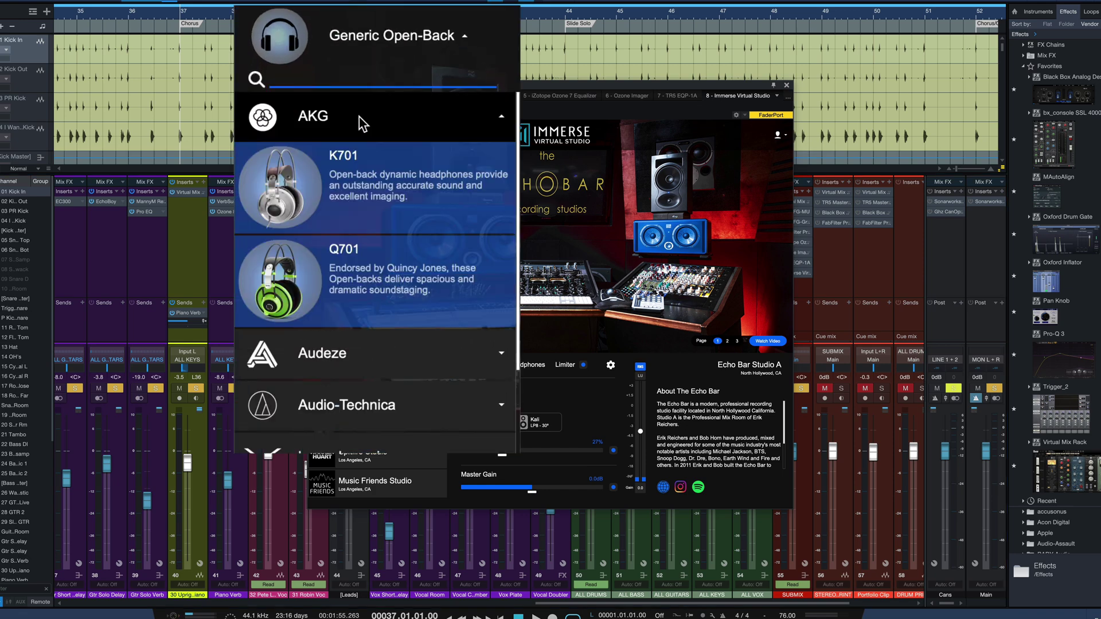
click(362, 123)
click(337, 169)
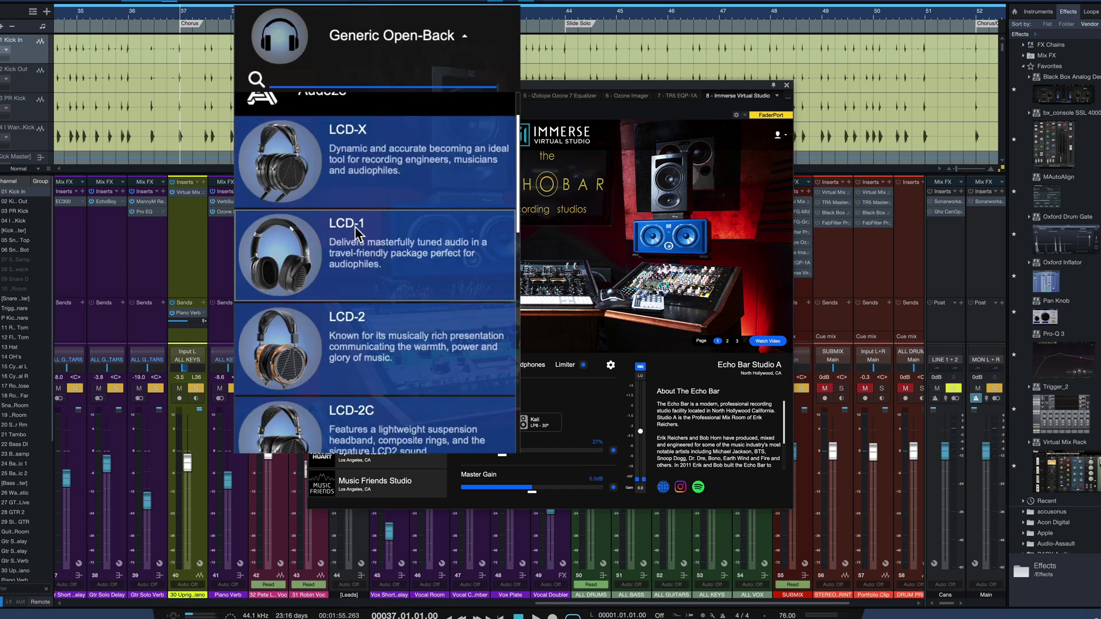
scroll(356, 232, down, 10)
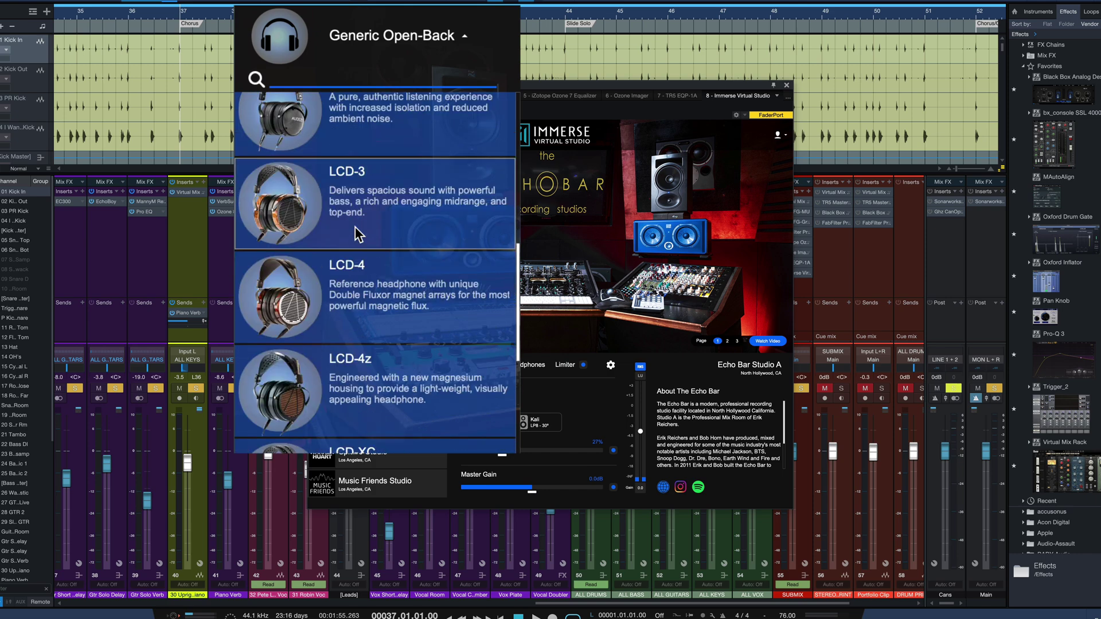
scroll(367, 233, down, 6)
click(401, 342)
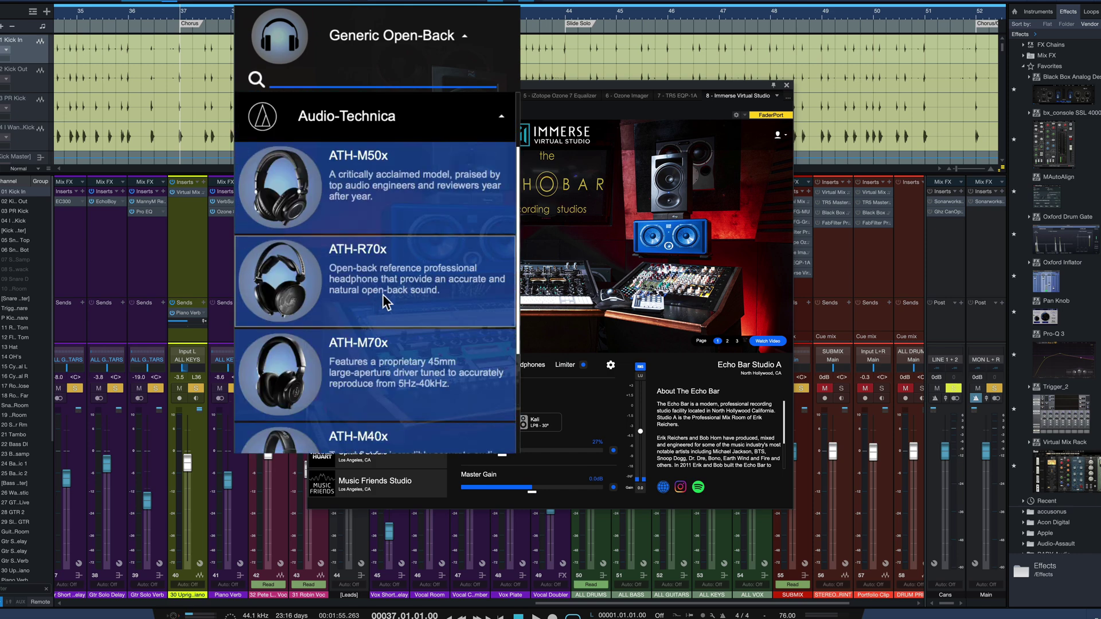
scroll(383, 302, down, 8)
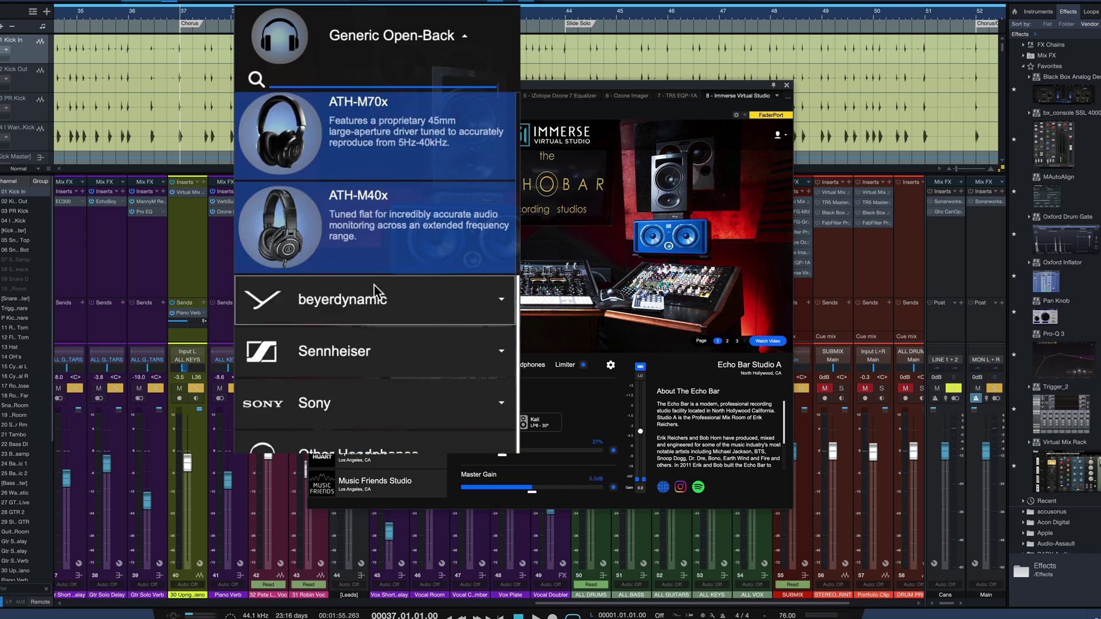
click(341, 316)
Expand the Sennheiser, Sony and Other Headphones models, then revisit beyerdynamic's list
scroll(393, 248, down, 3)
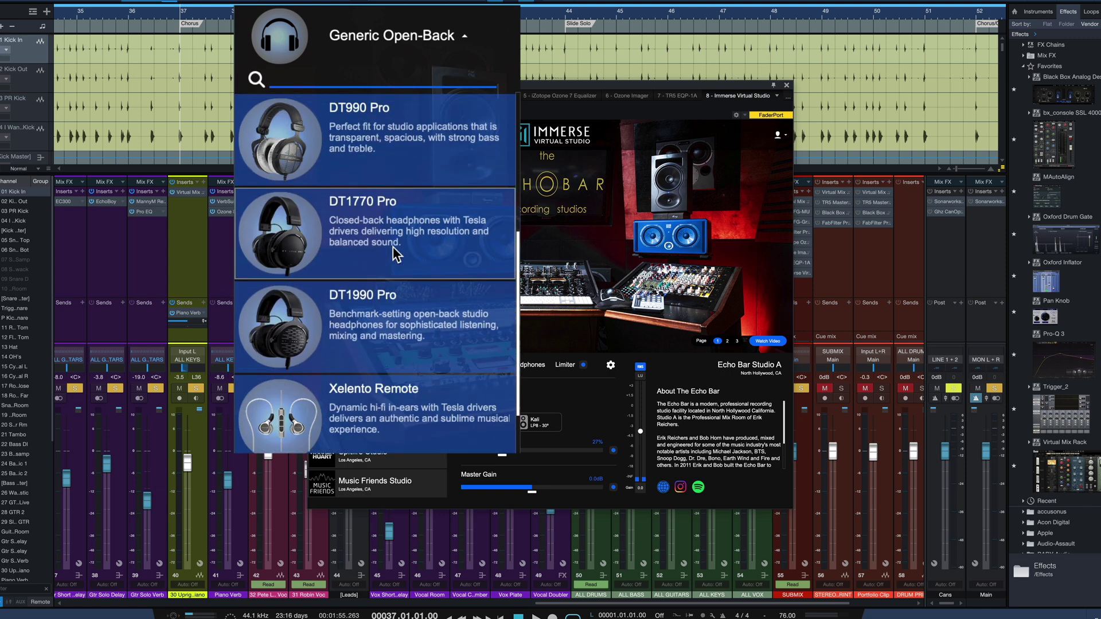
scroll(396, 254, down, 4)
click(368, 350)
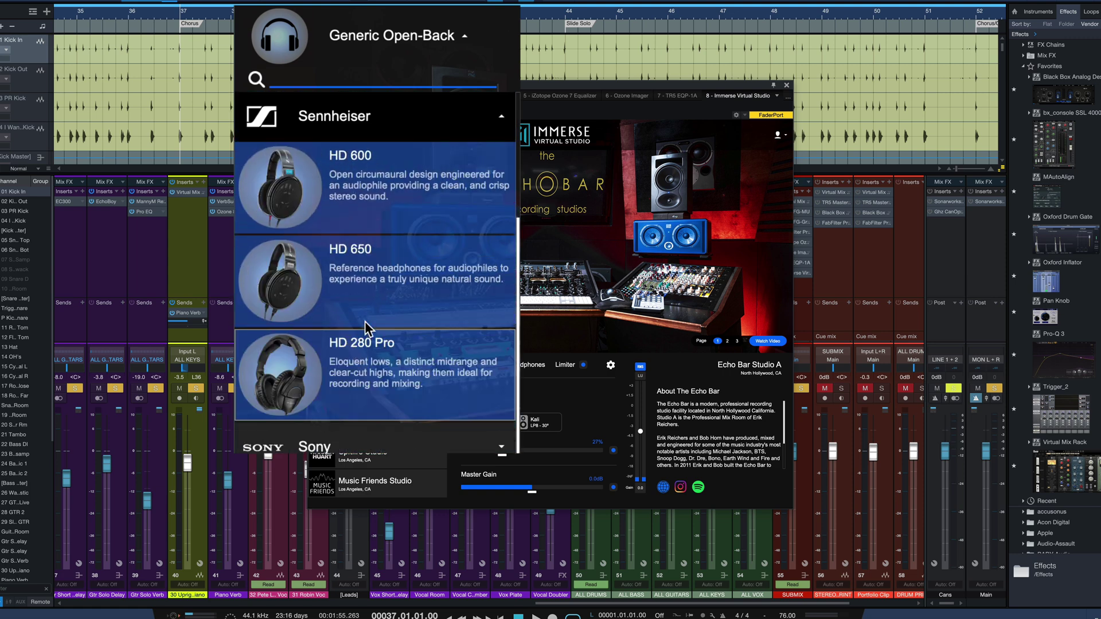
scroll(367, 329, down, 2)
click(402, 398)
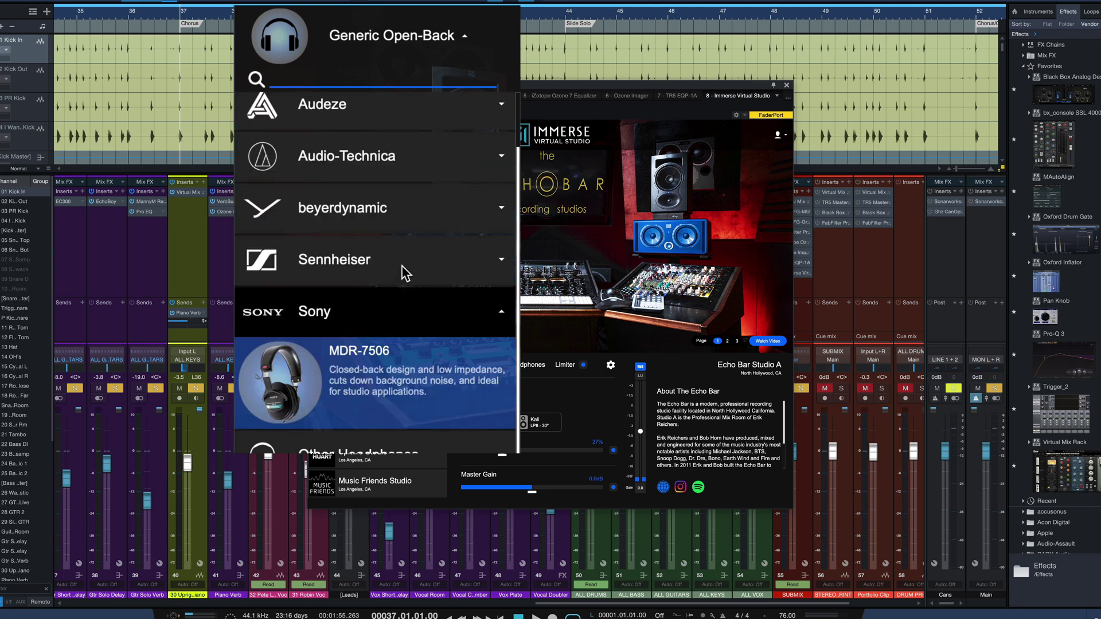
click(407, 453)
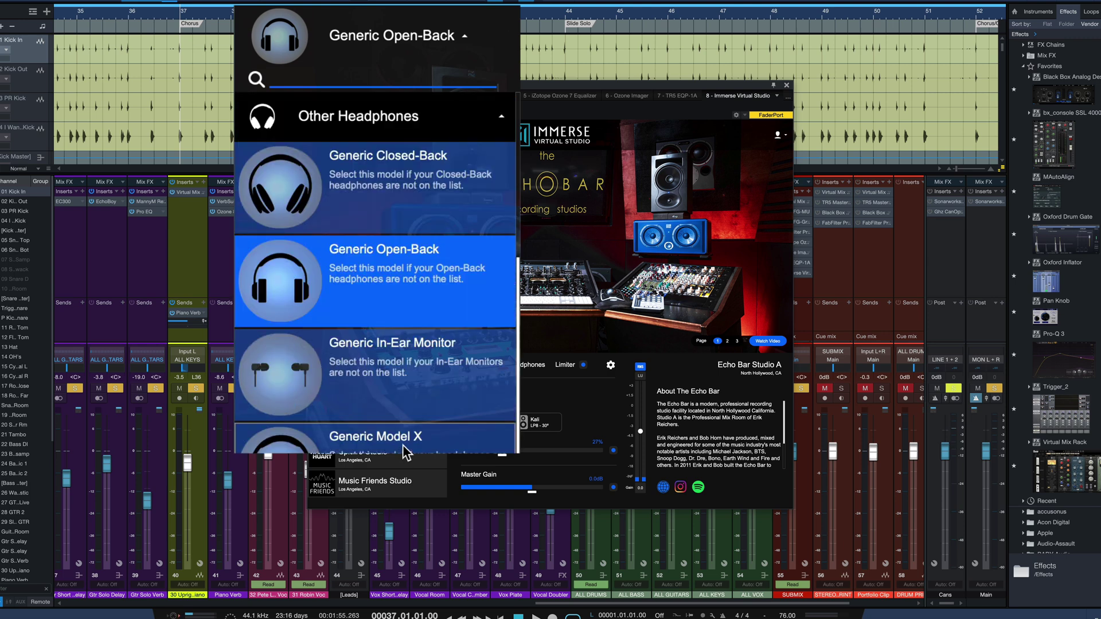
scroll(423, 382, up, 5)
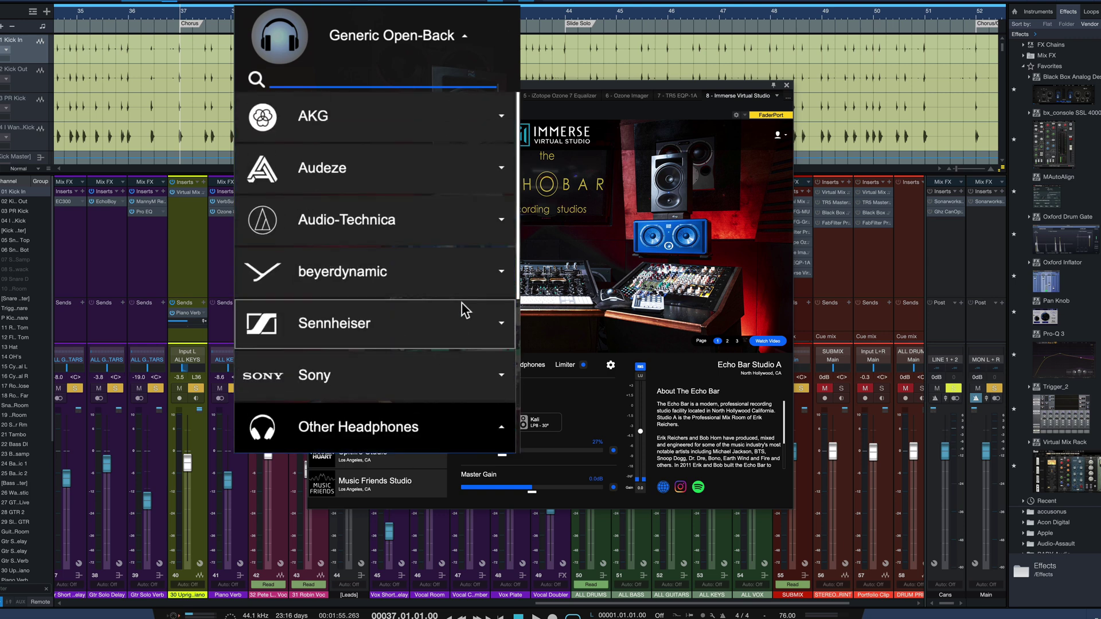
click(379, 273)
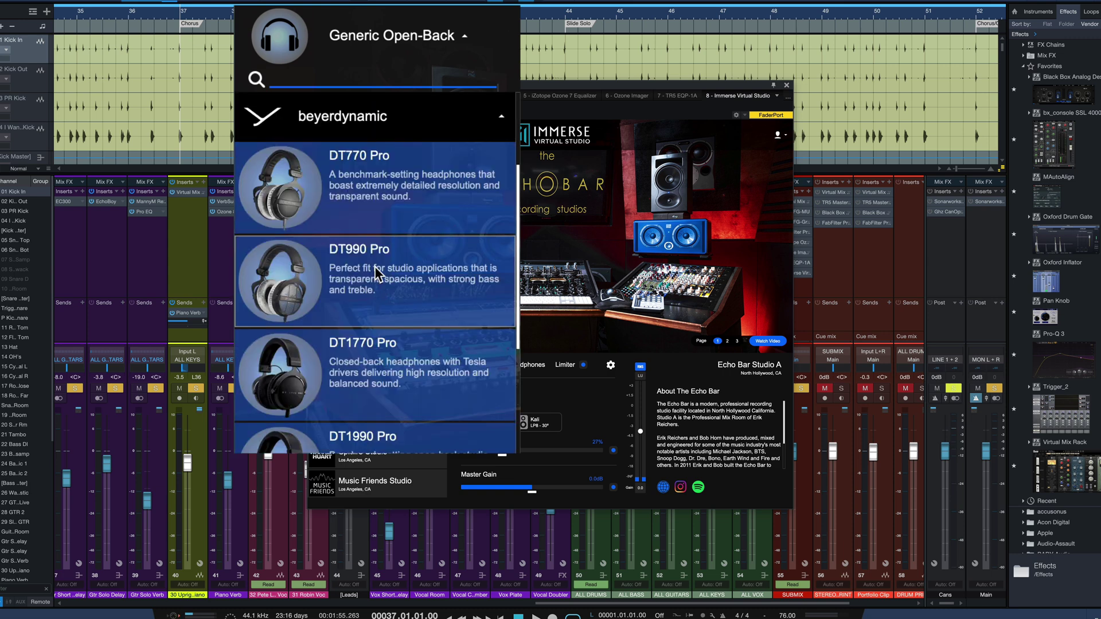
scroll(424, 287, down, 1)
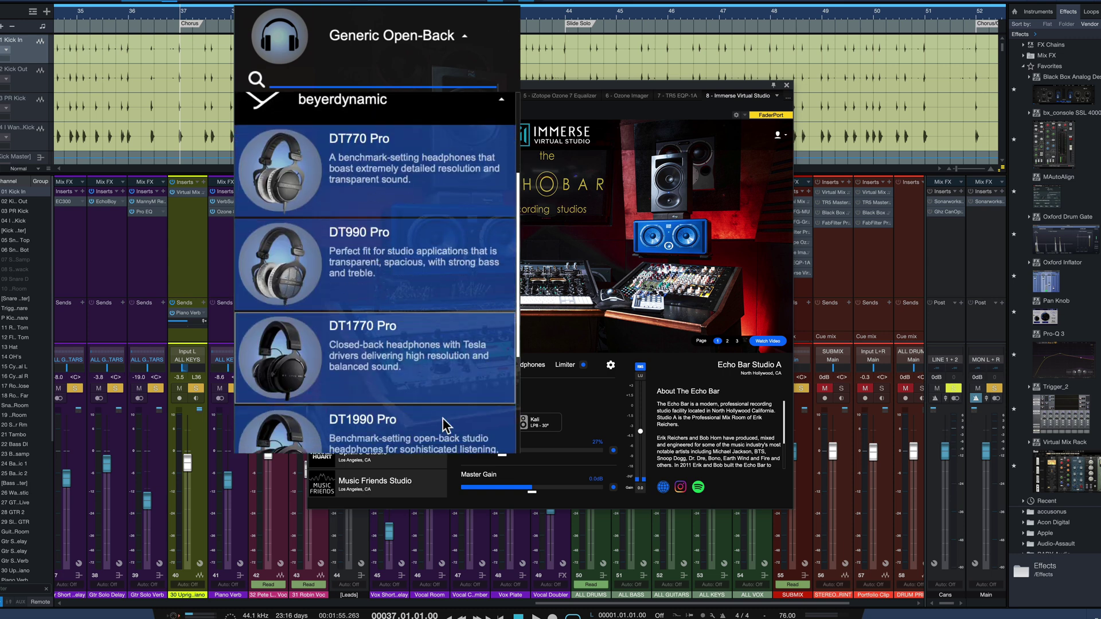
scroll(440, 338, up, 1)
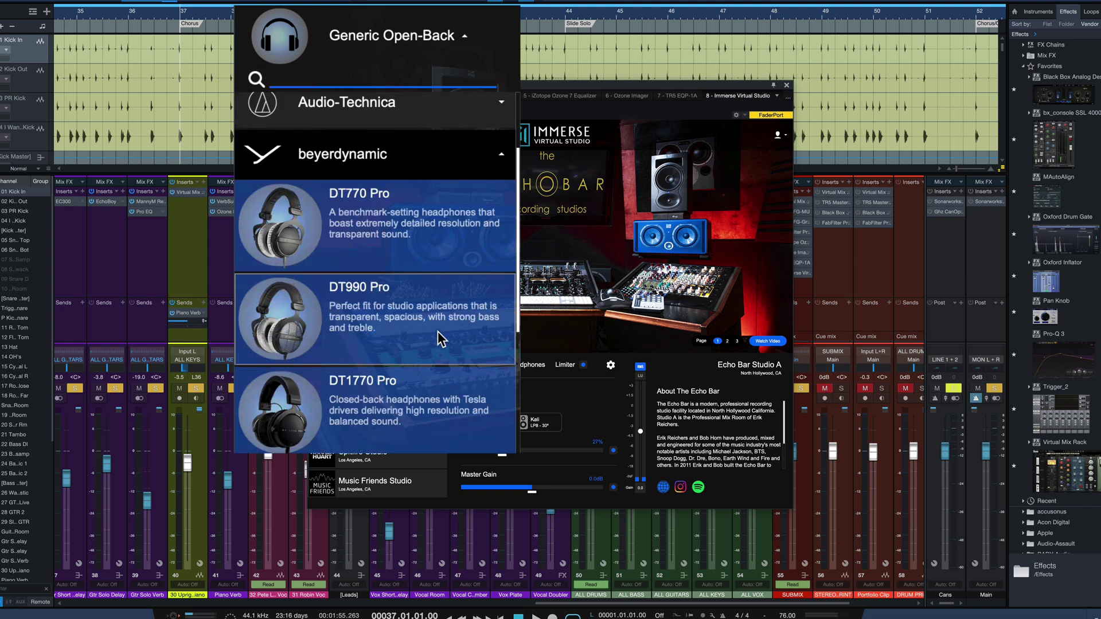
scroll(441, 338, down, 5)
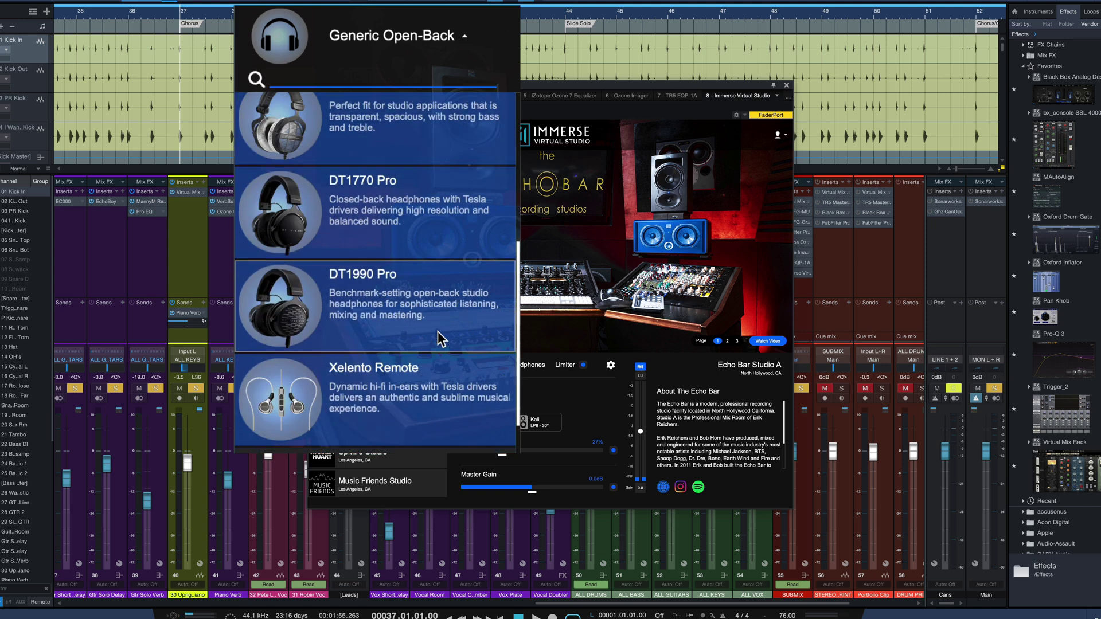
Choose Generic Open-Back, then switch Headphone EQ off and back on to compare
click(394, 452)
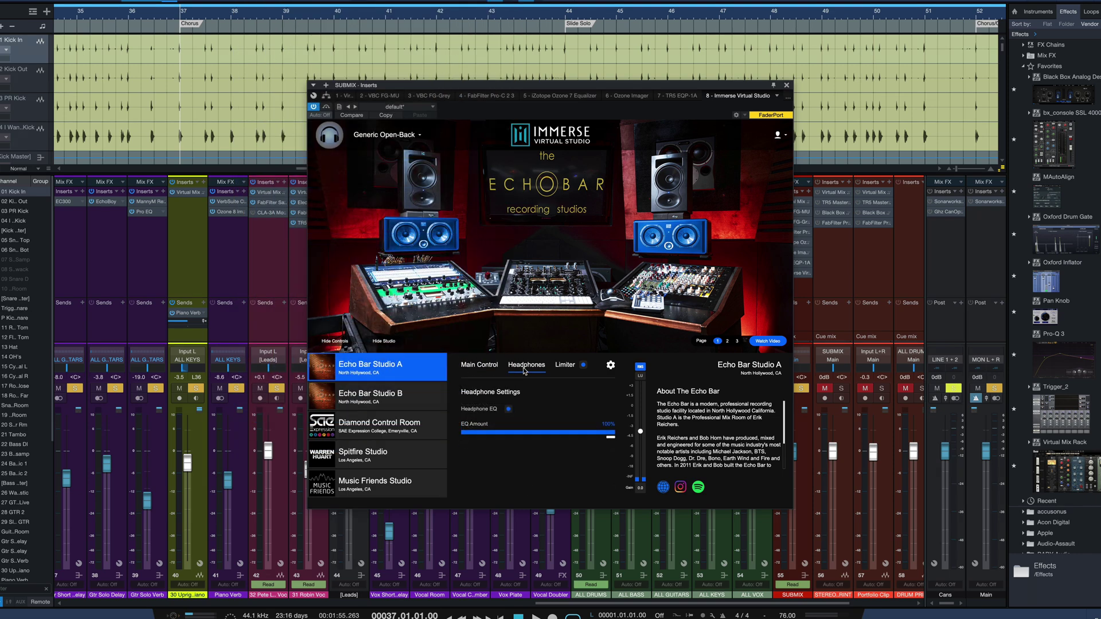
click(510, 410)
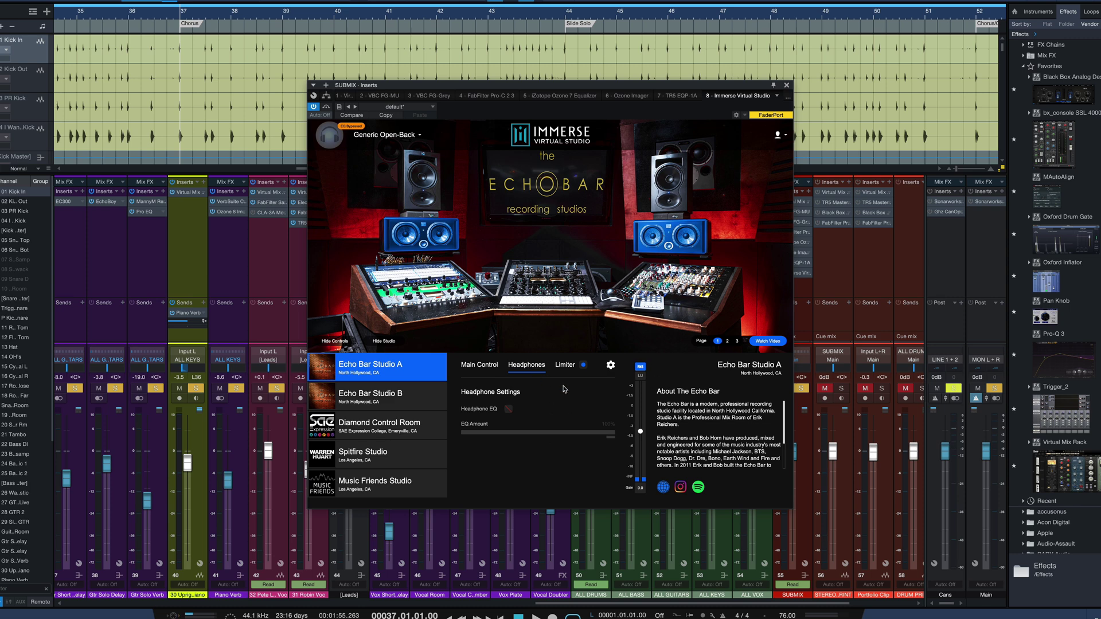
click(508, 409)
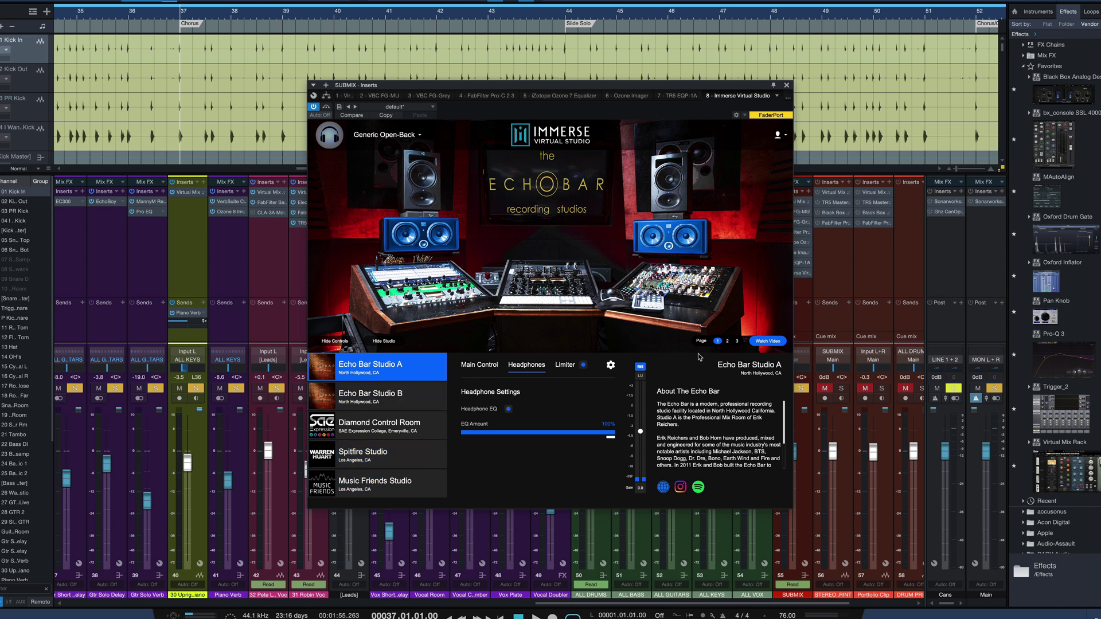
Page through the three studio photos and return to the first Echo Bar photo
click(728, 342)
click(736, 342)
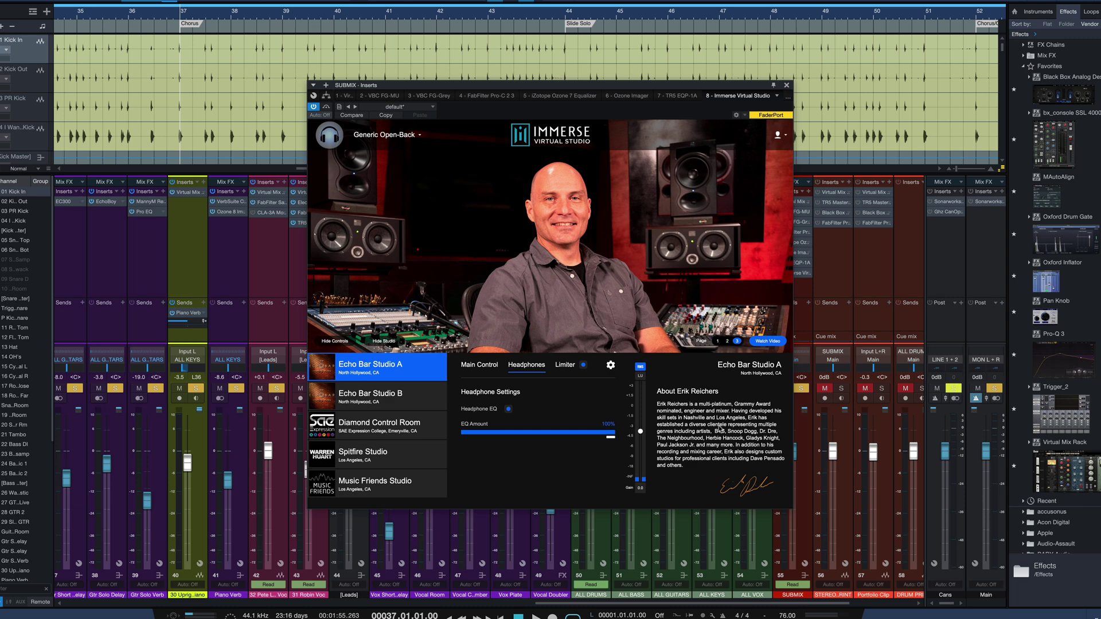
click(727, 341)
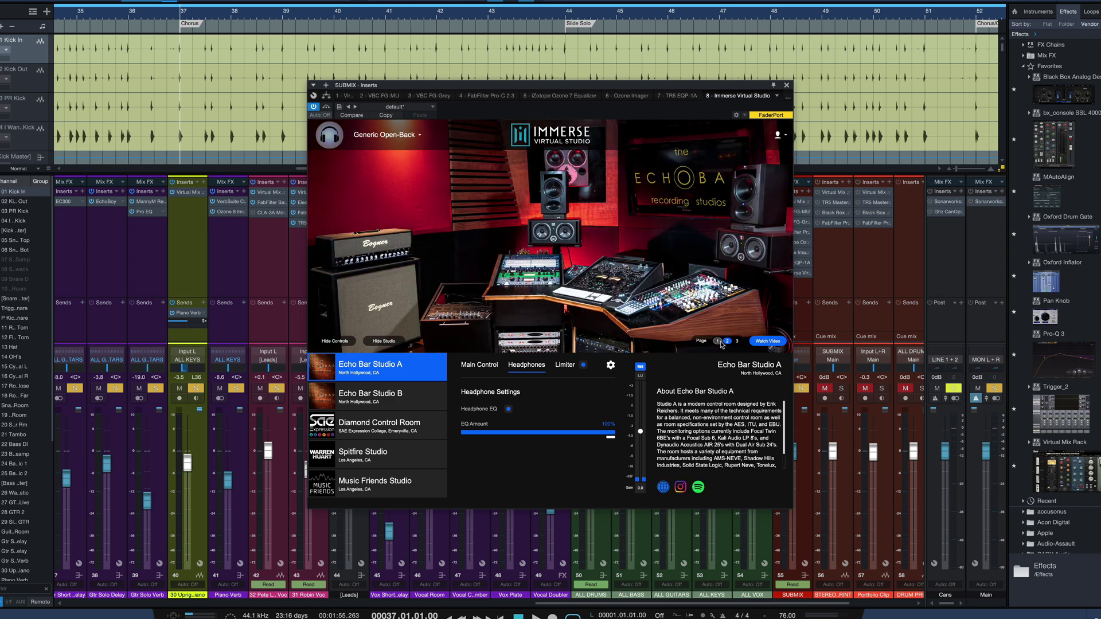
click(718, 342)
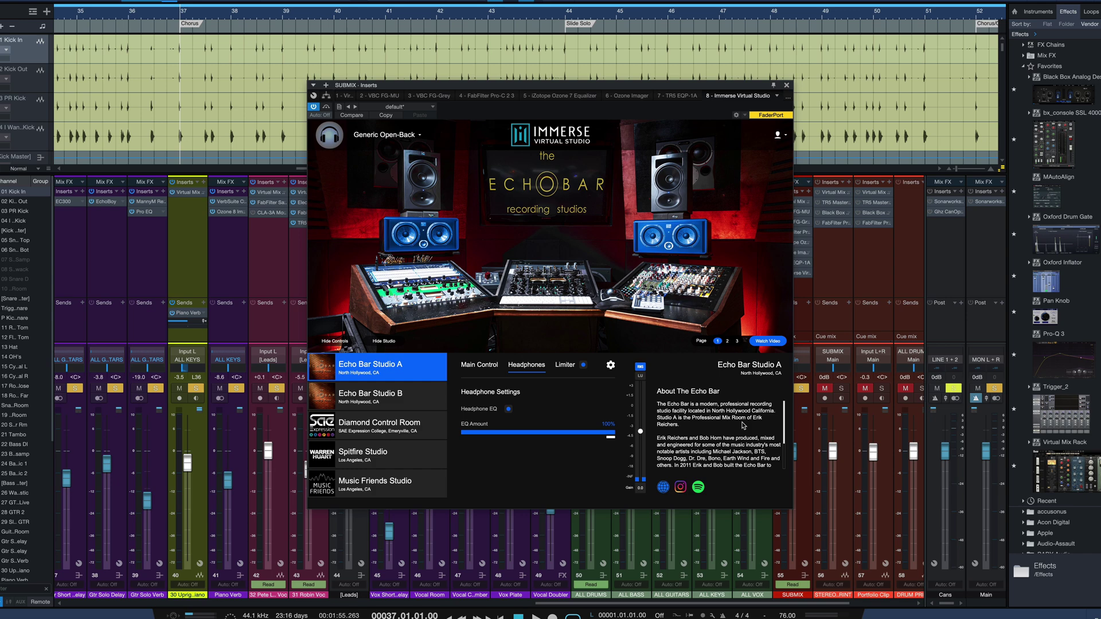
Cycle through Studio B, Diamond Control Room, Spitfire and Music Friends, ending on Echo Bar Studio A
click(370, 395)
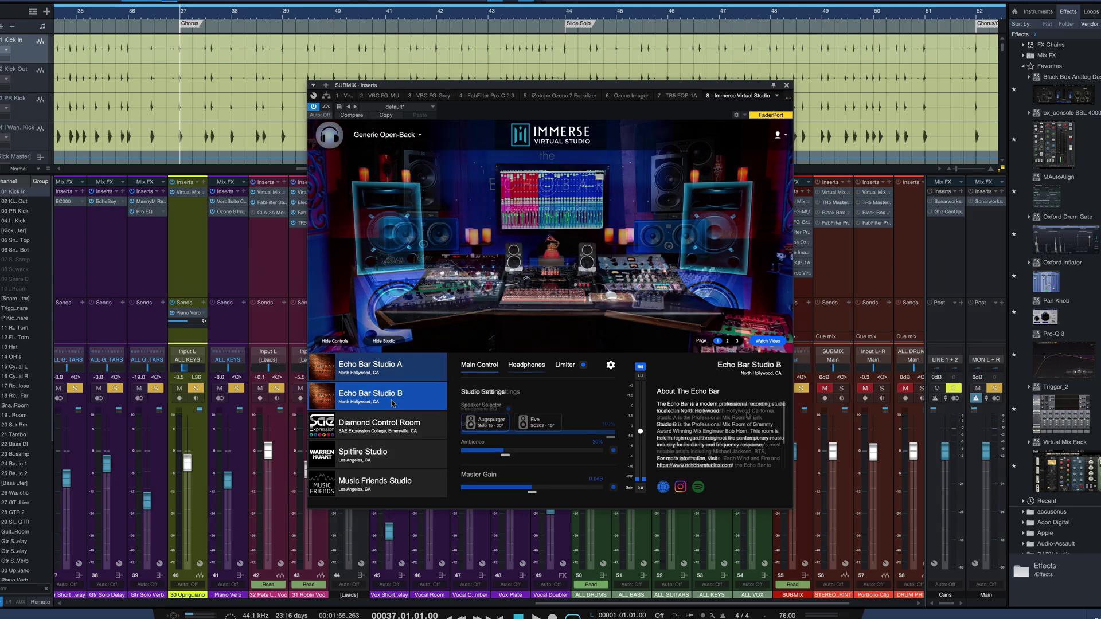
click(387, 434)
click(385, 457)
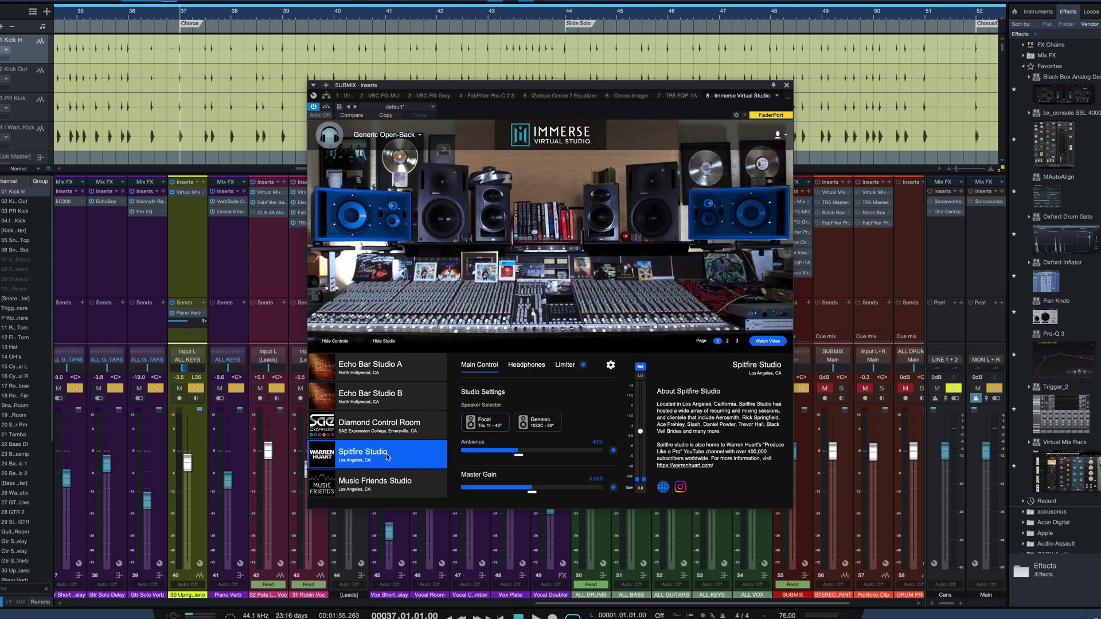
click(390, 482)
click(380, 369)
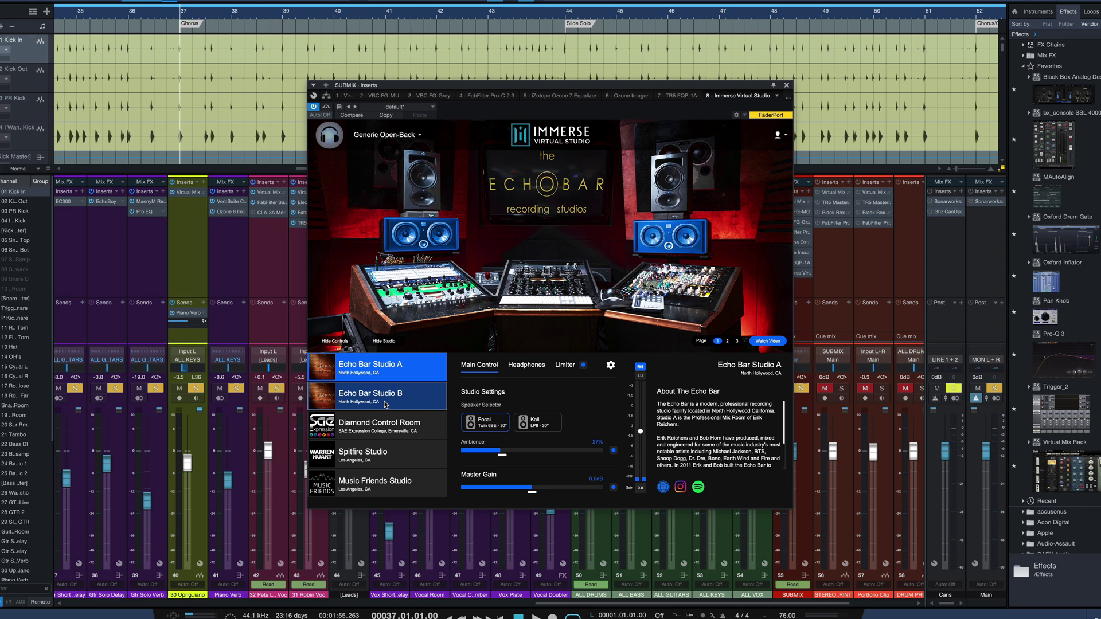
click(383, 436)
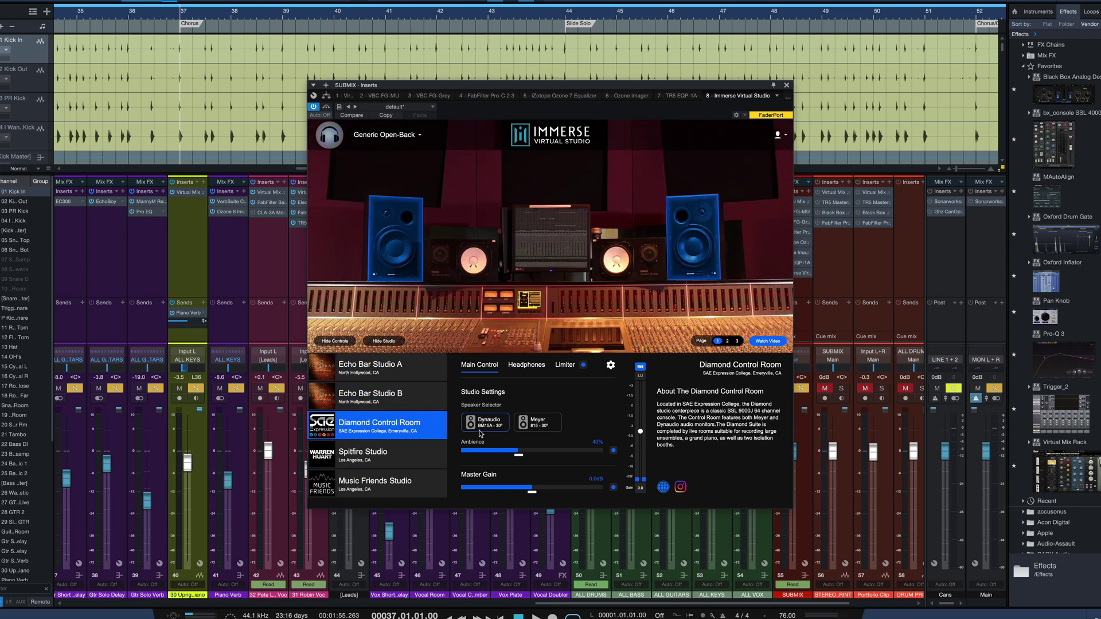
click(384, 456)
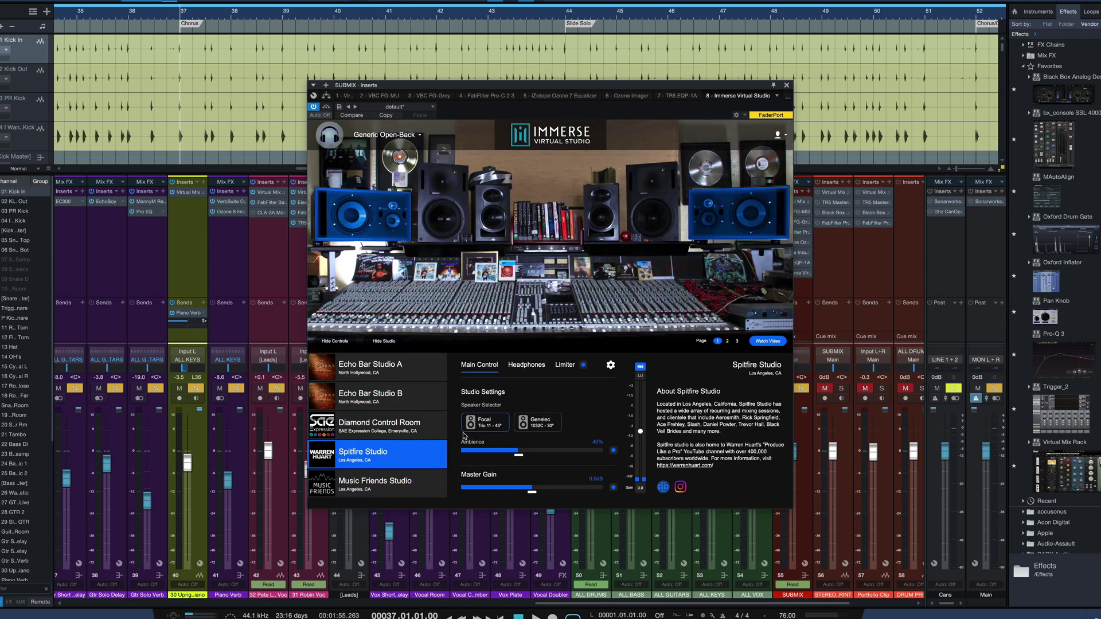
click(388, 487)
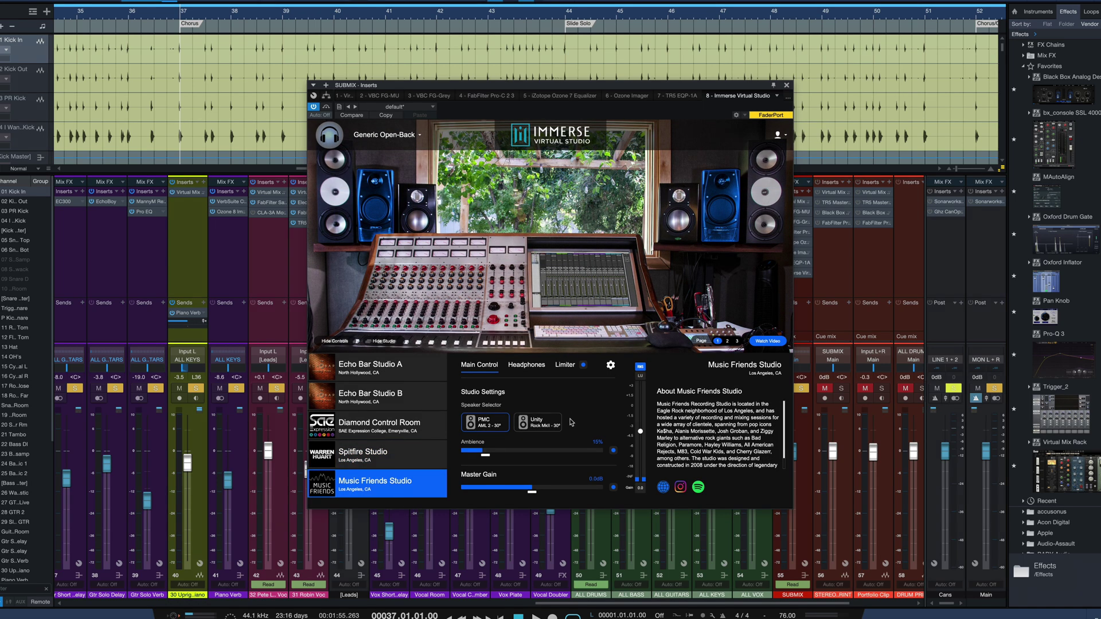
click(378, 367)
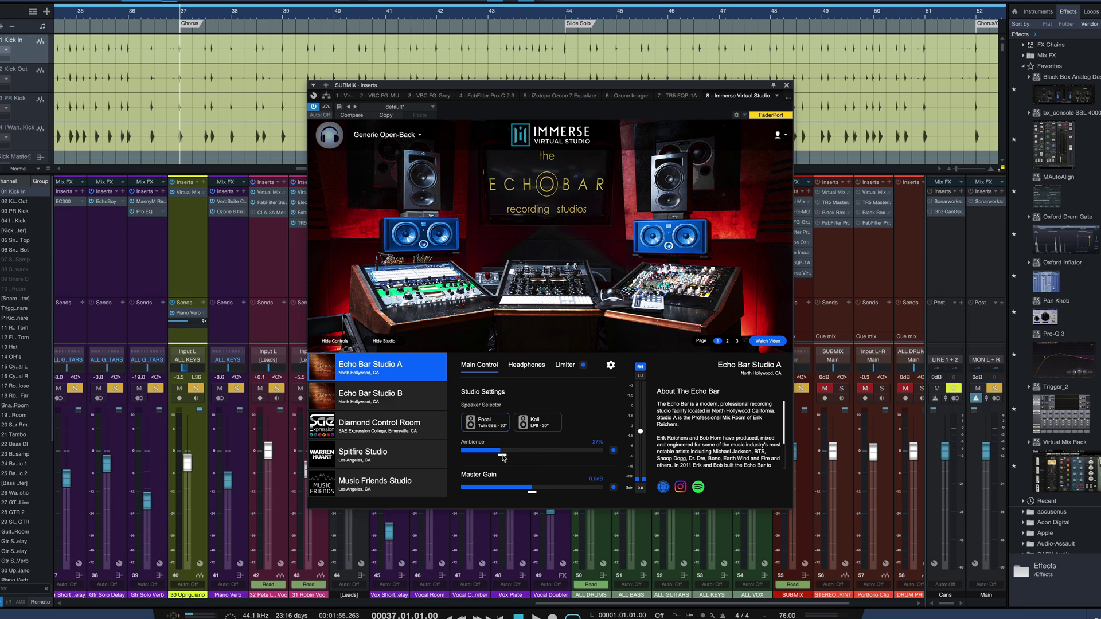
Sweep Ambience through its range, toggle Headphone EQ off and on, and set EQ Amount to 26%
mouse_move(502, 458)
mouse_down()
mouse_move(463, 458)
mouse_move(629, 459)
mouse_move(503, 457)
mouse_up()
click(527, 365)
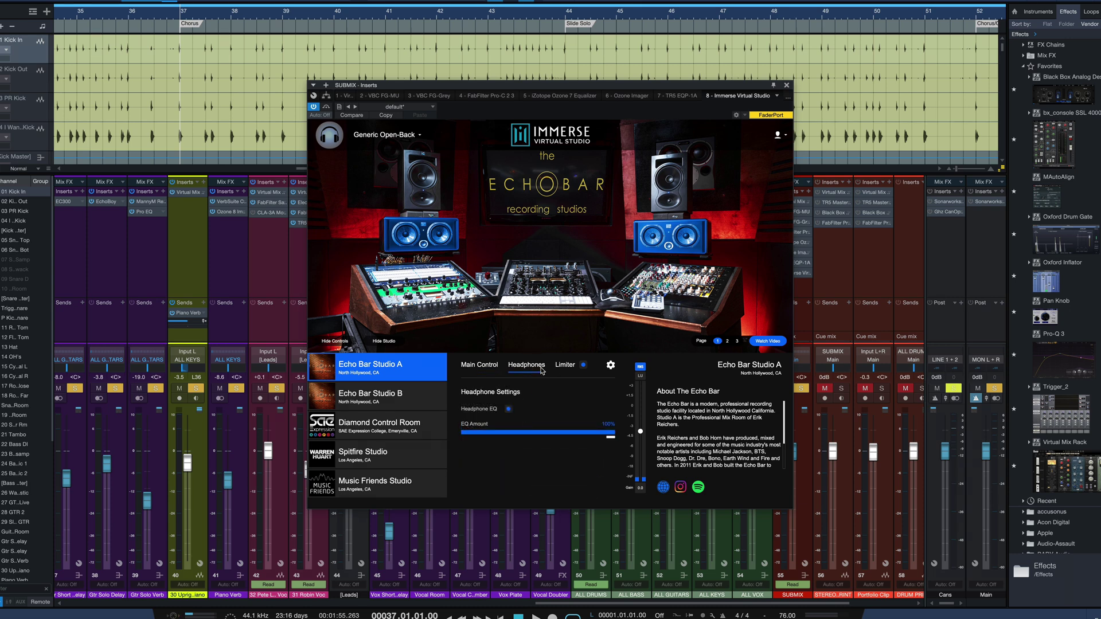
click(509, 409)
click(509, 409)
mouse_move(611, 439)
mouse_down()
mouse_move(502, 440)
mouse_move(612, 440)
mouse_up()
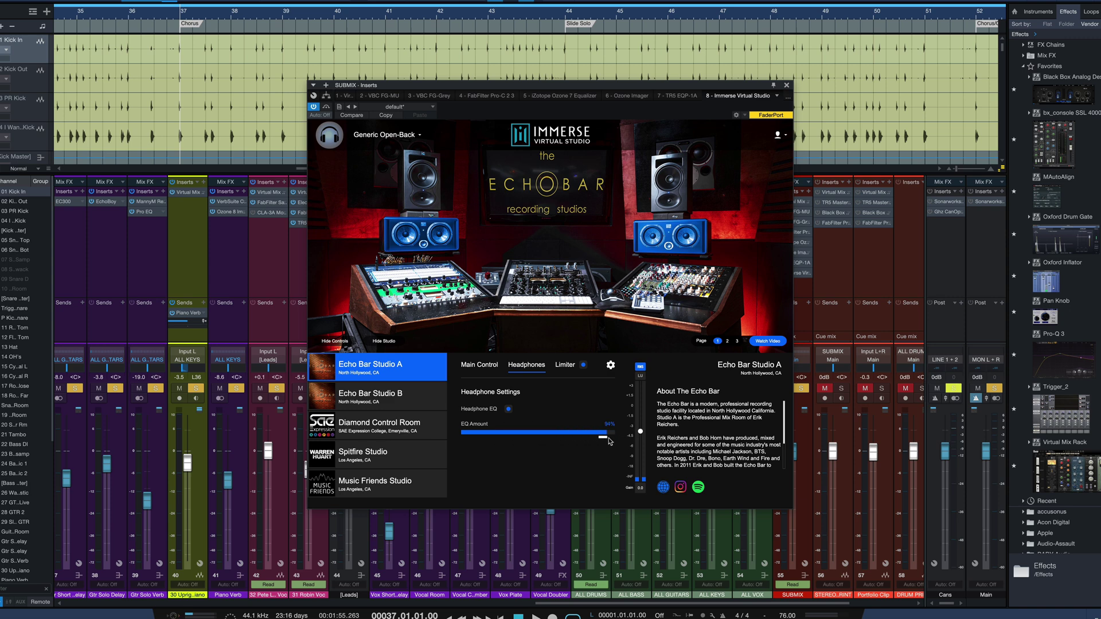
Review the Peak Limiter and Additional HRTF settings, then return to Main Control
click(568, 367)
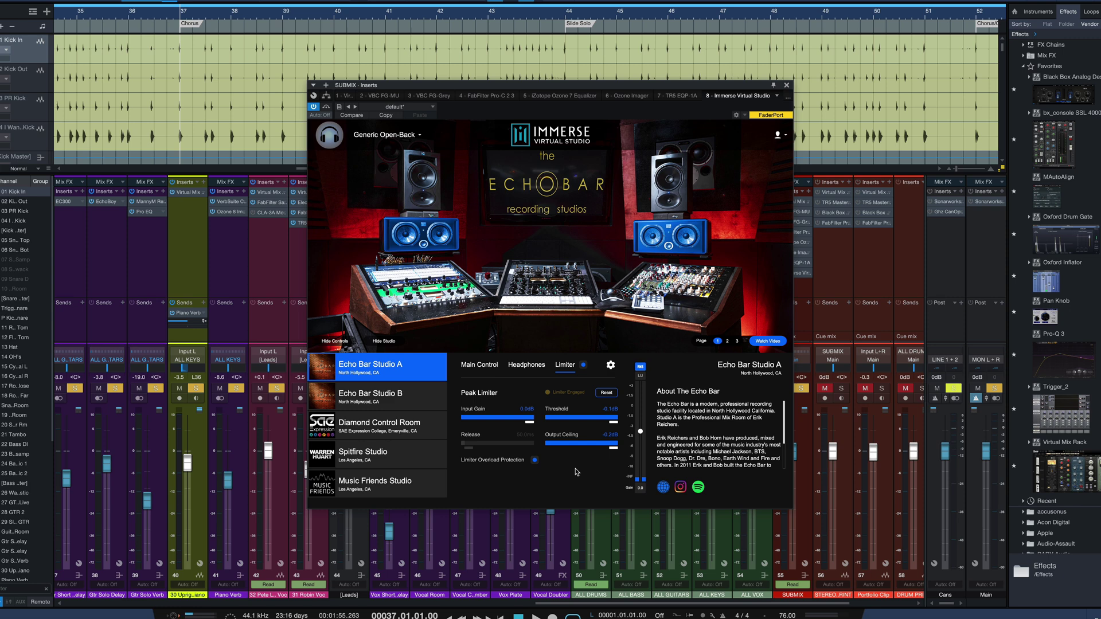
click(610, 366)
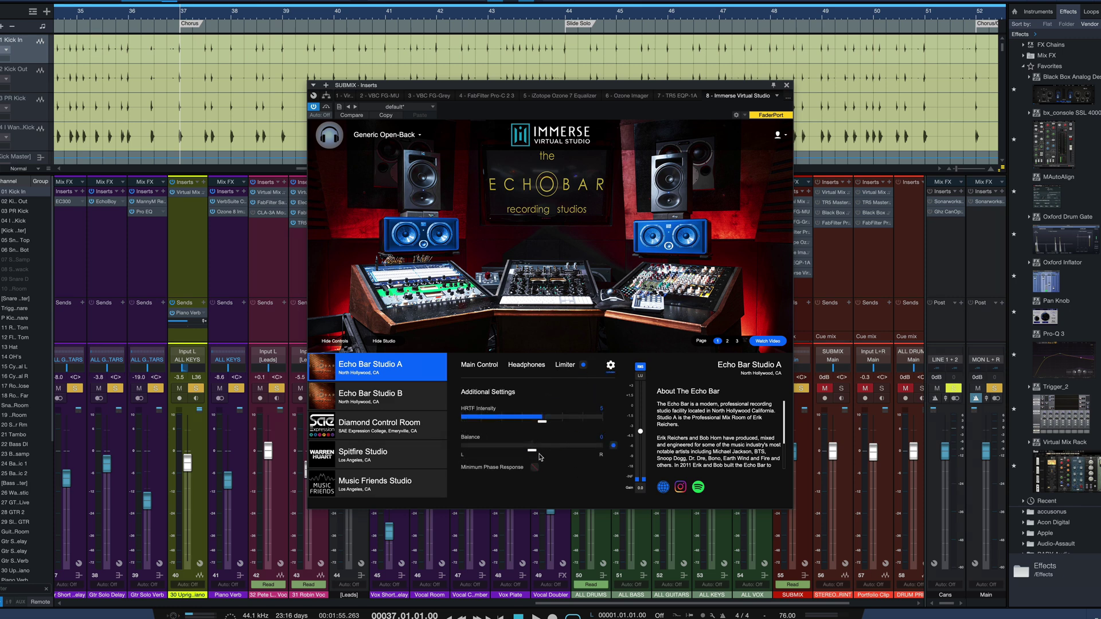
click(611, 366)
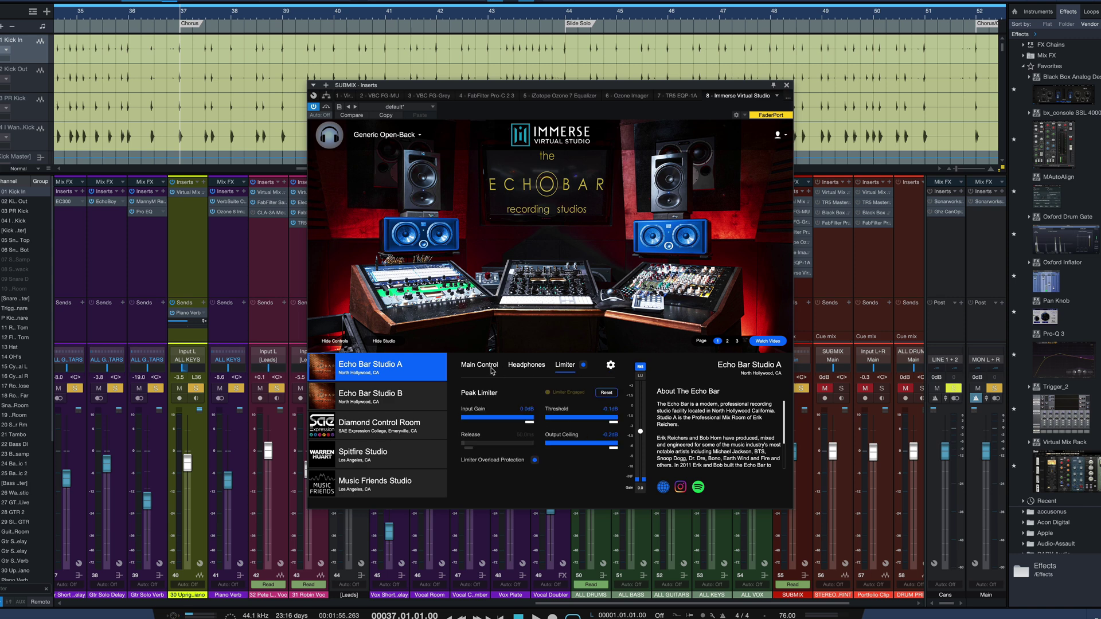
click(467, 366)
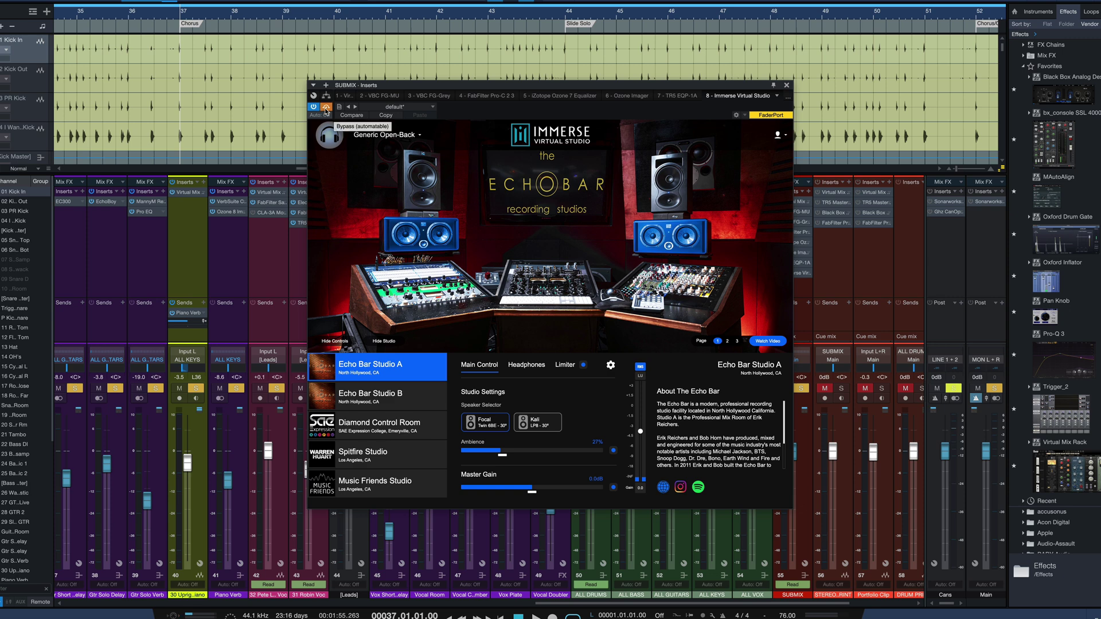
key(space)
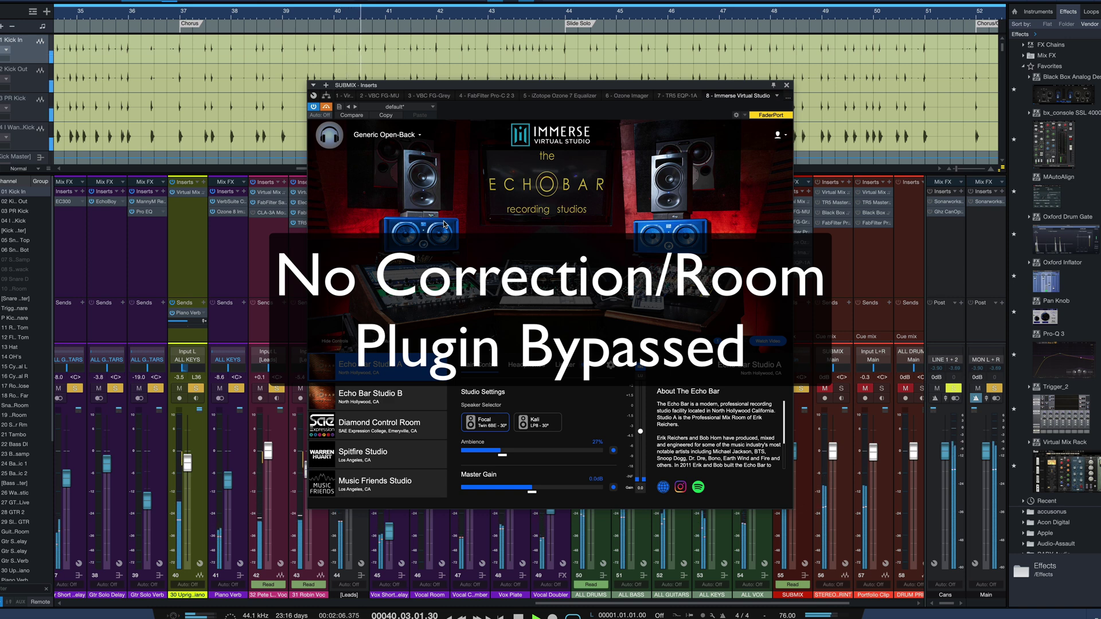
key(space)
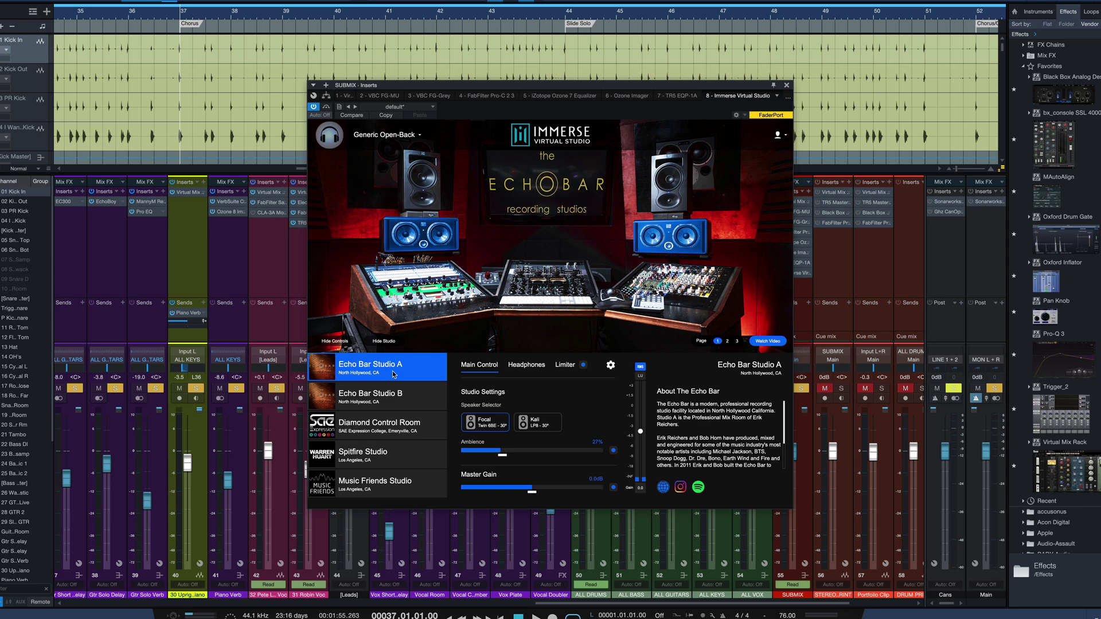
Play the mix through Studio B, Diamond Control Room, Spitfire and Music Friends, then Echo Bar A
key(space)
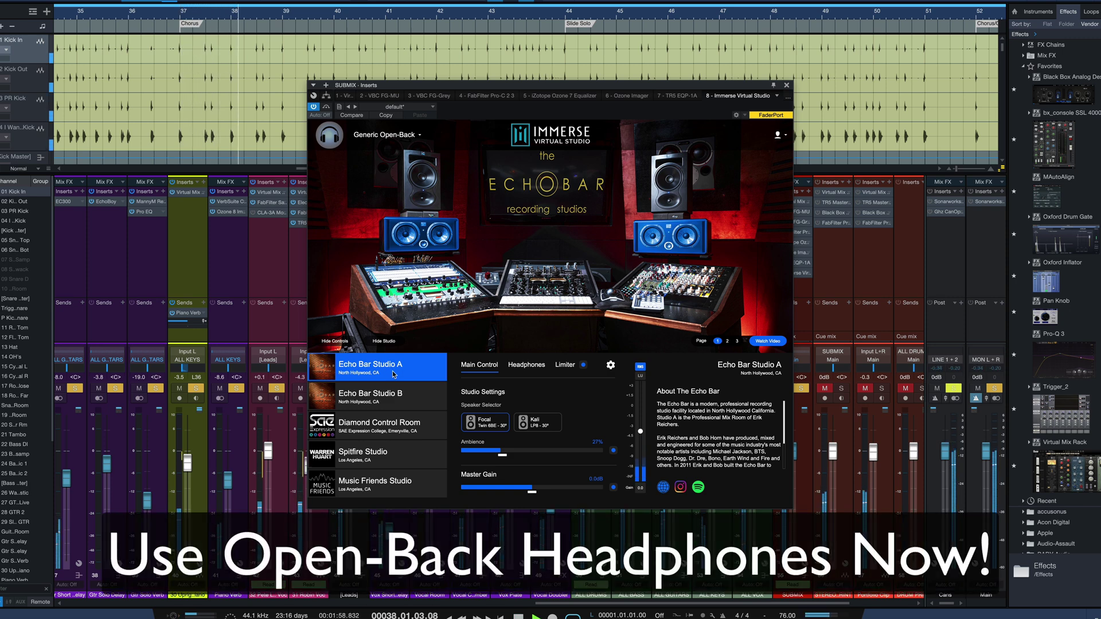
click(395, 404)
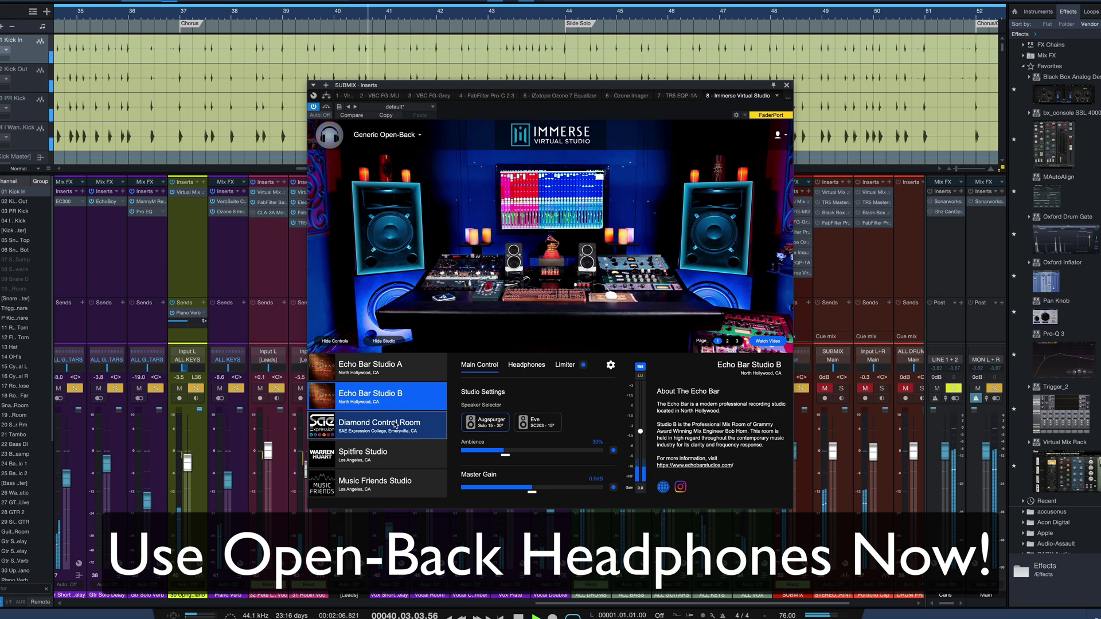
click(394, 427)
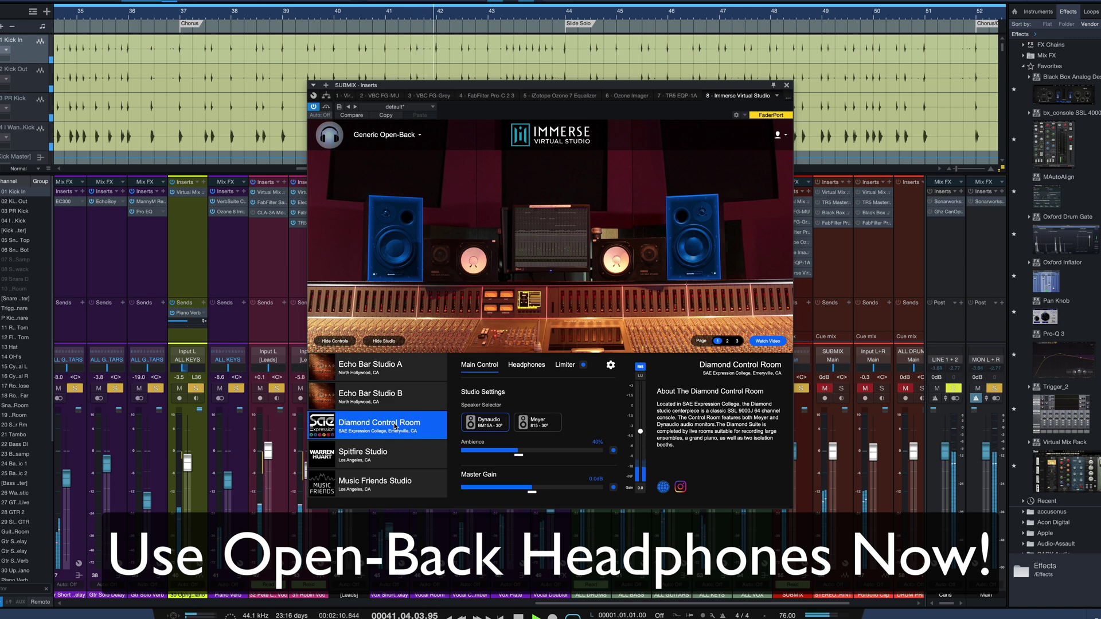
click(395, 460)
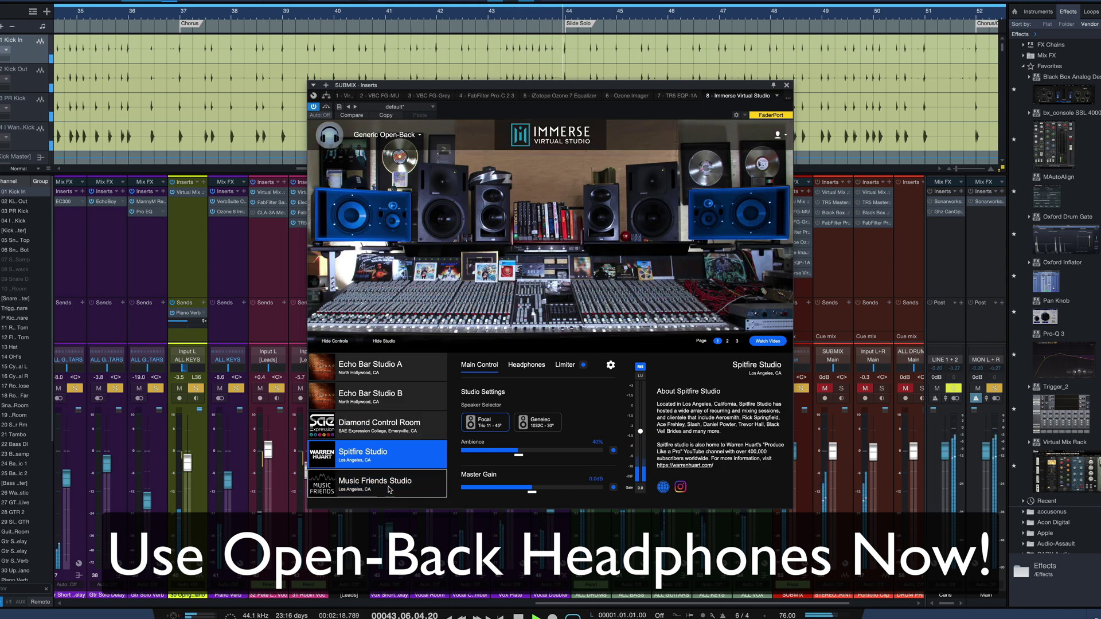
click(390, 488)
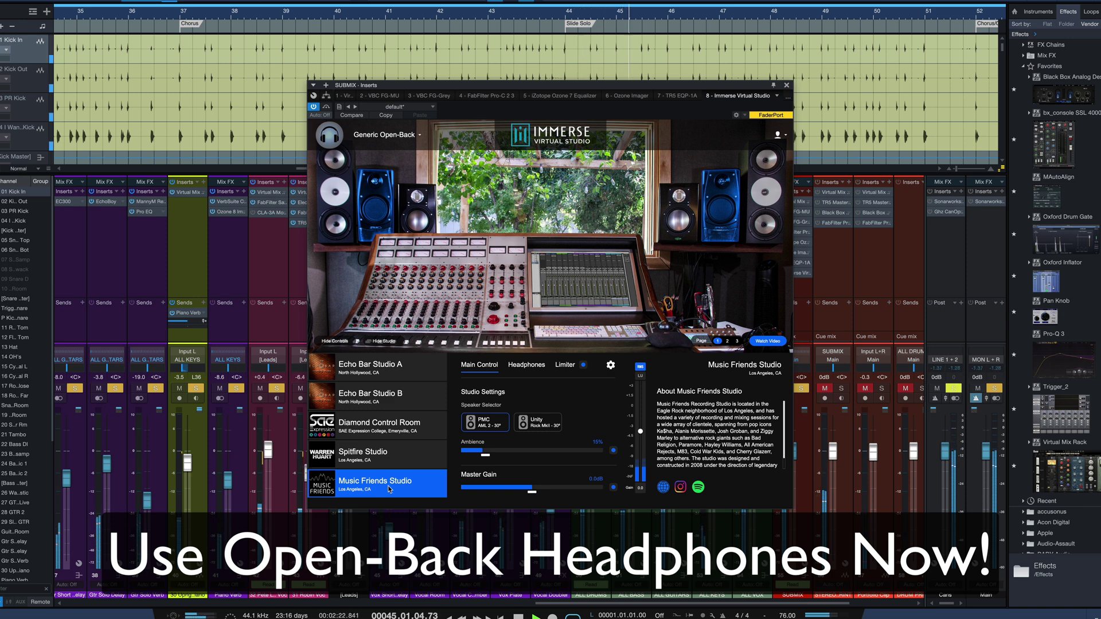
click(379, 375)
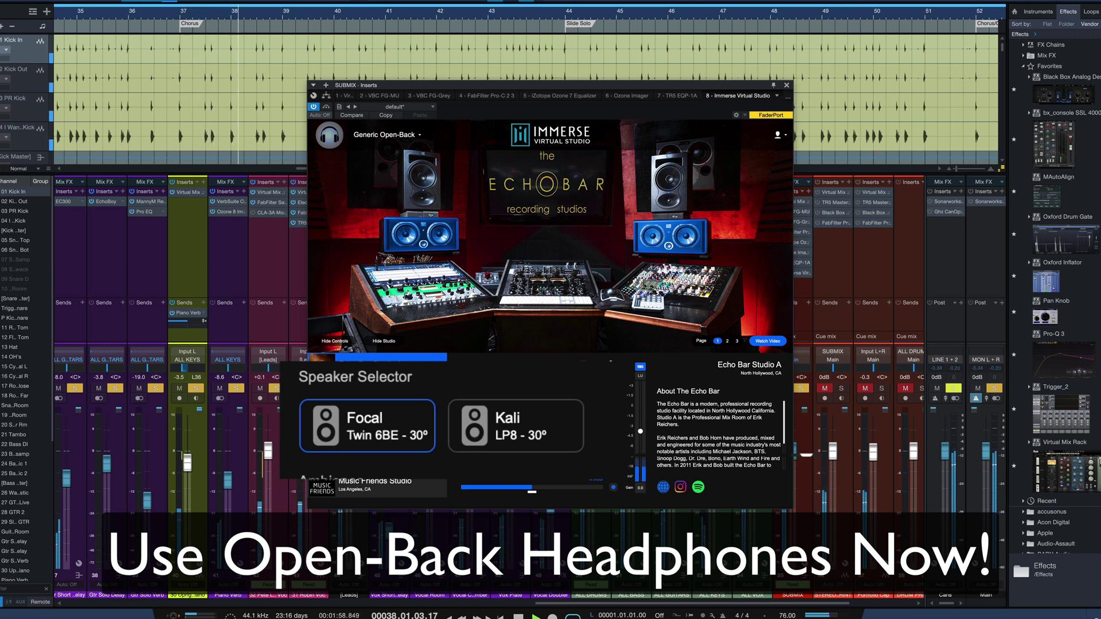
Try the Kali monitors, then Eve SC203 in Studio B, and restart playback in Diamond Control Room
click(505, 427)
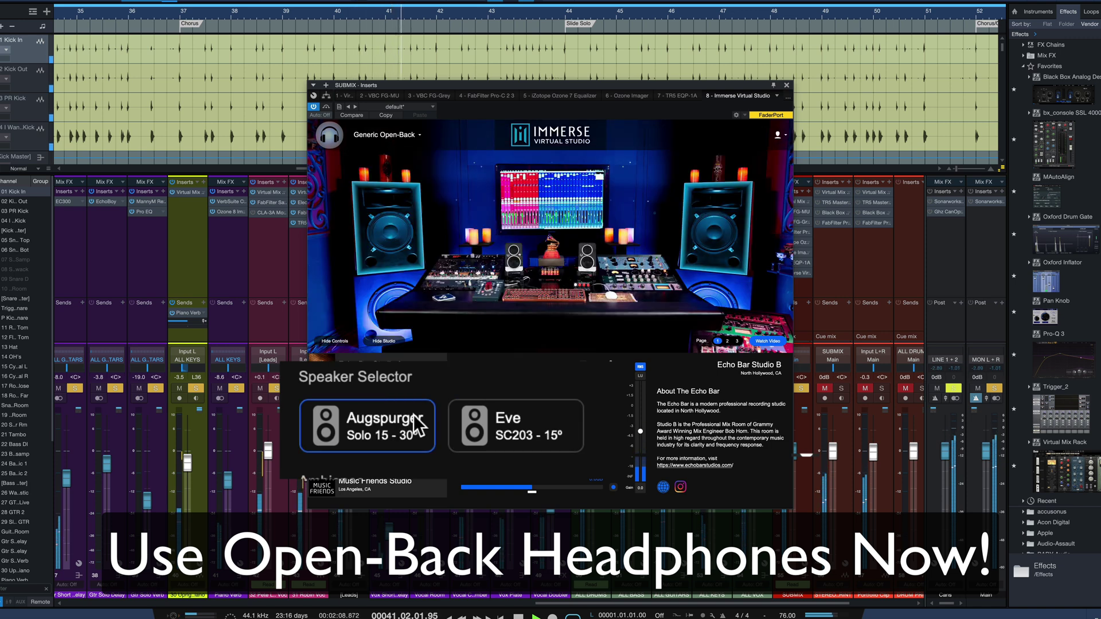
click(522, 431)
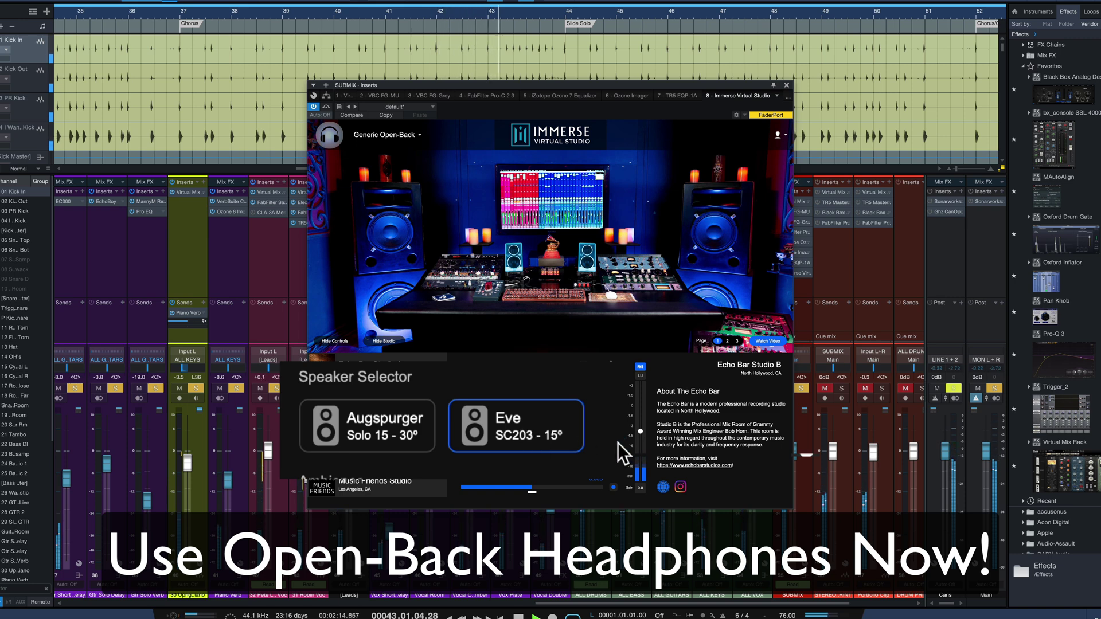
key(space)
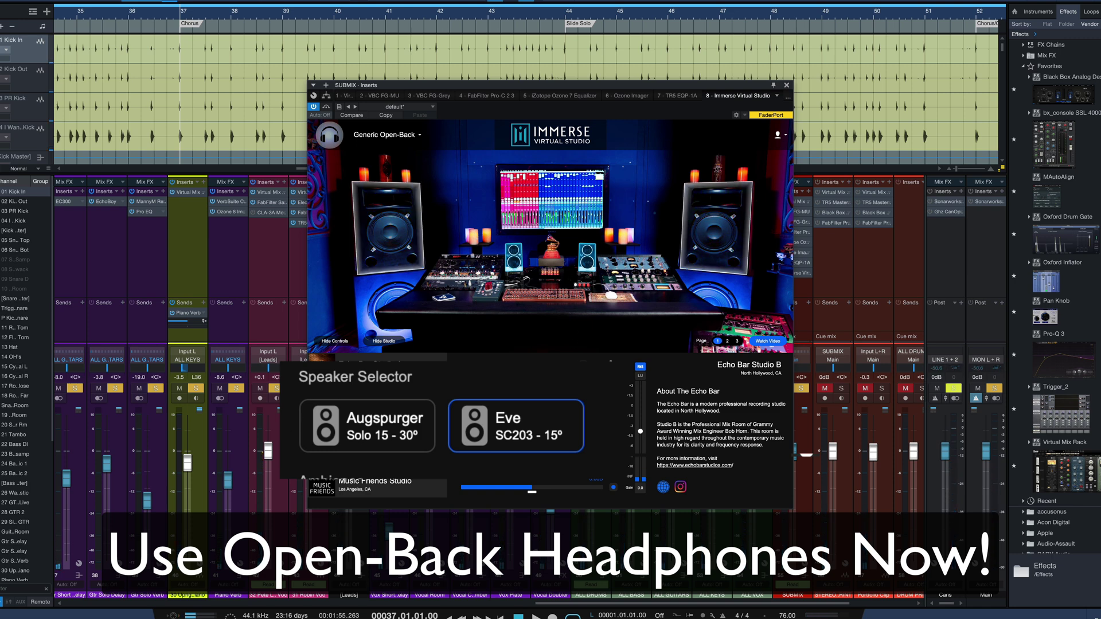
click(333, 437)
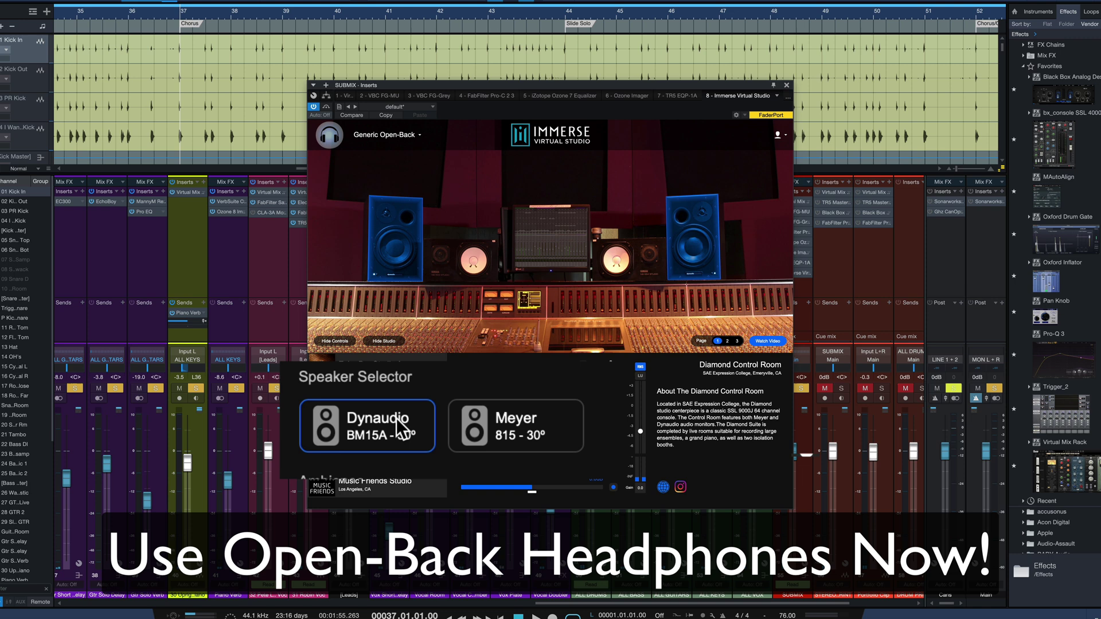
key(space)
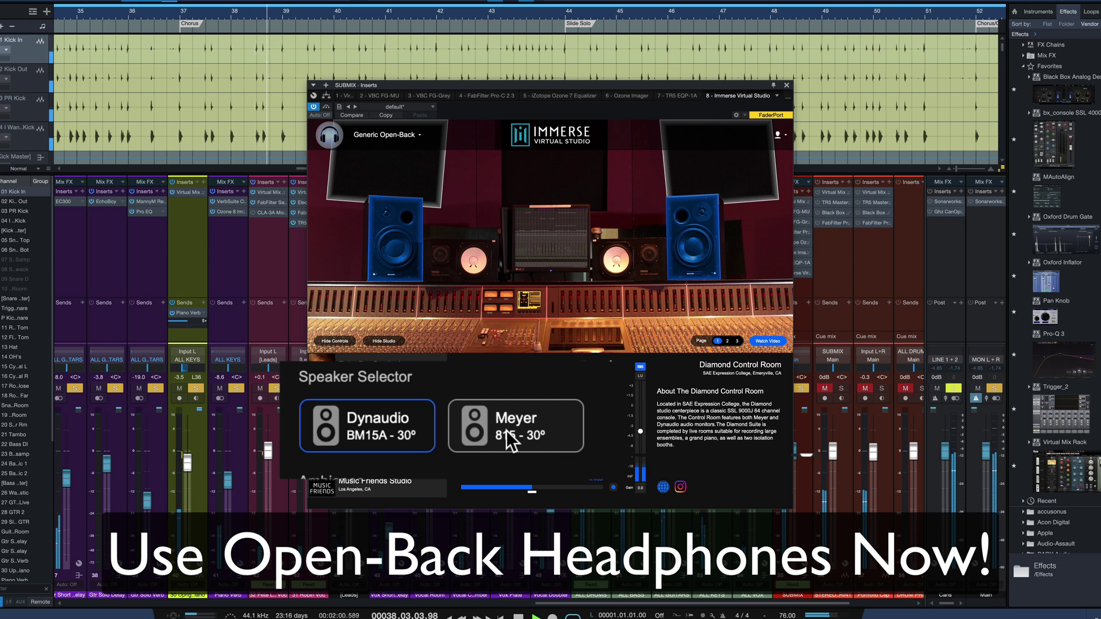
Select Meyer 815, then Genelec 1032C in Spitfire, and Unity Rock MkII in Music Friends
click(507, 432)
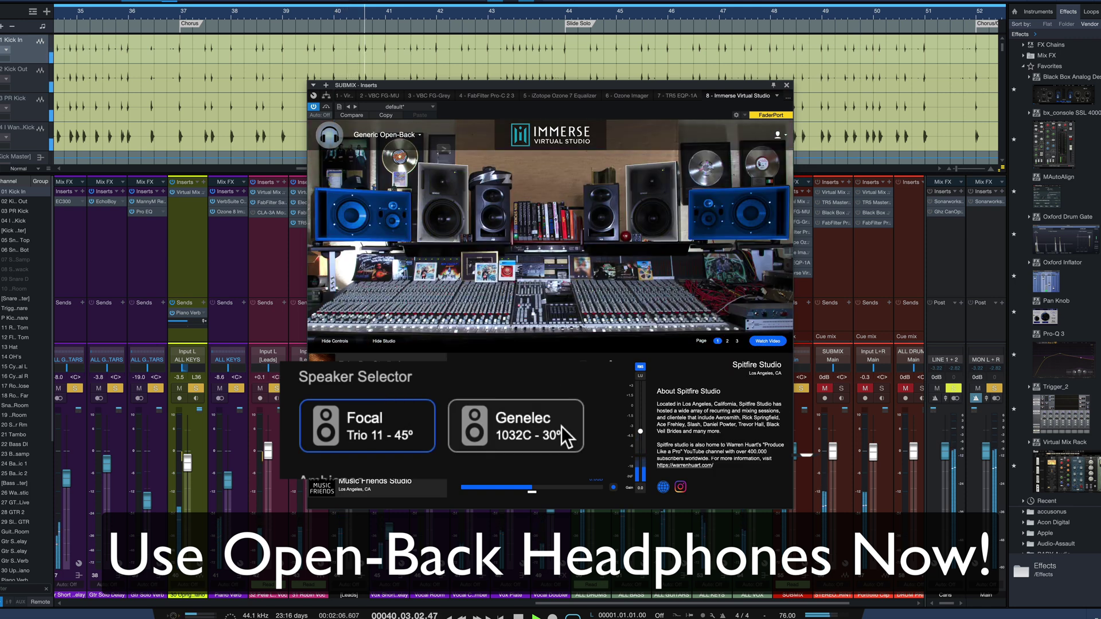
click(562, 426)
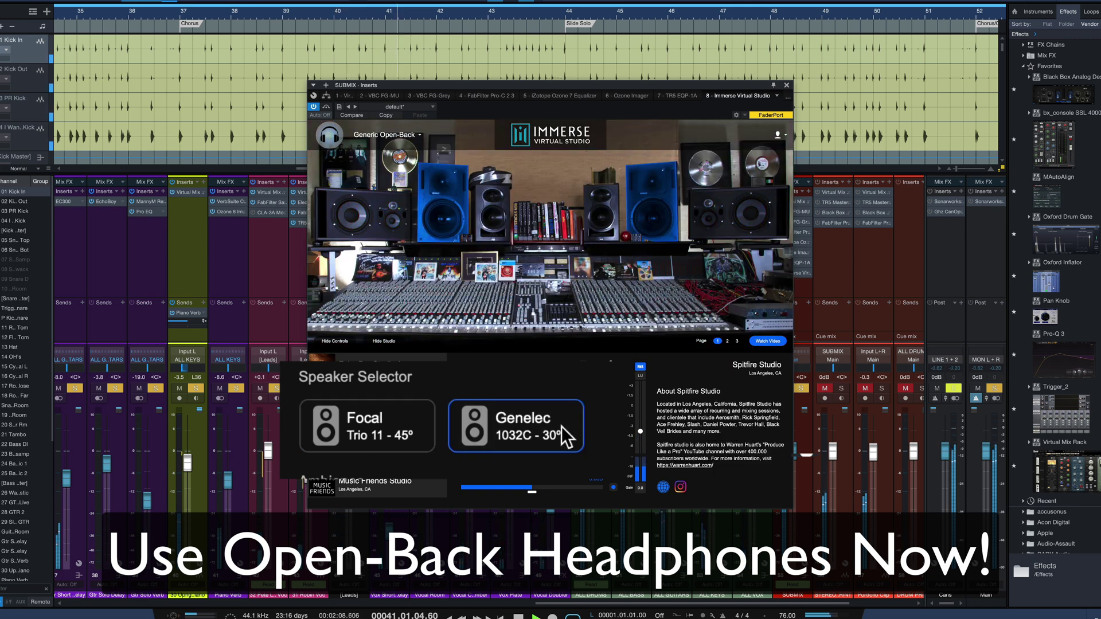
click(411, 489)
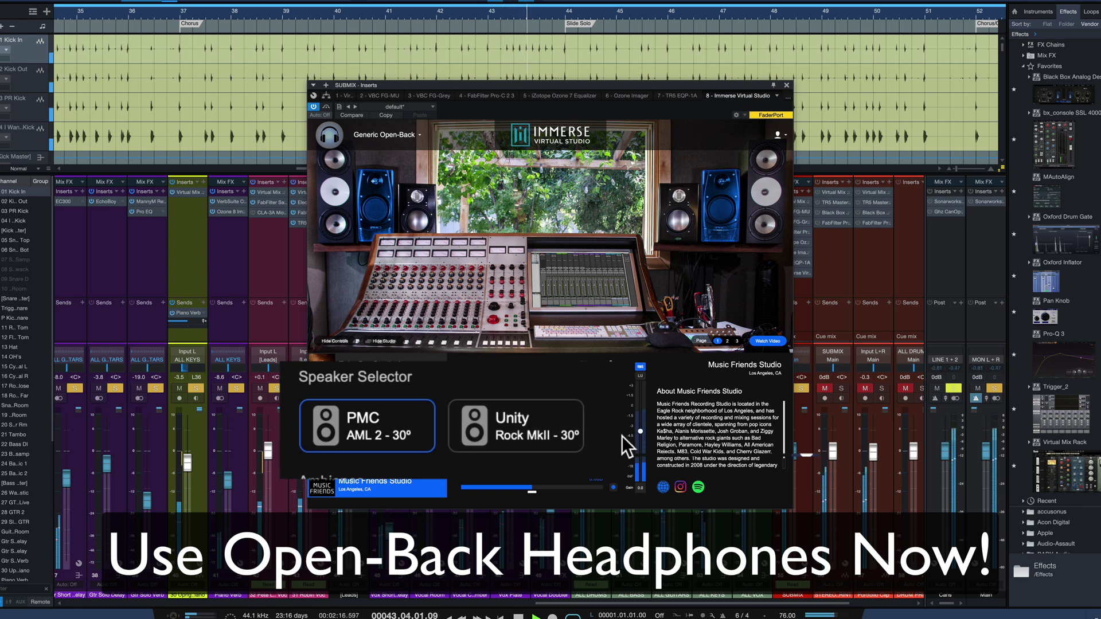
click(543, 438)
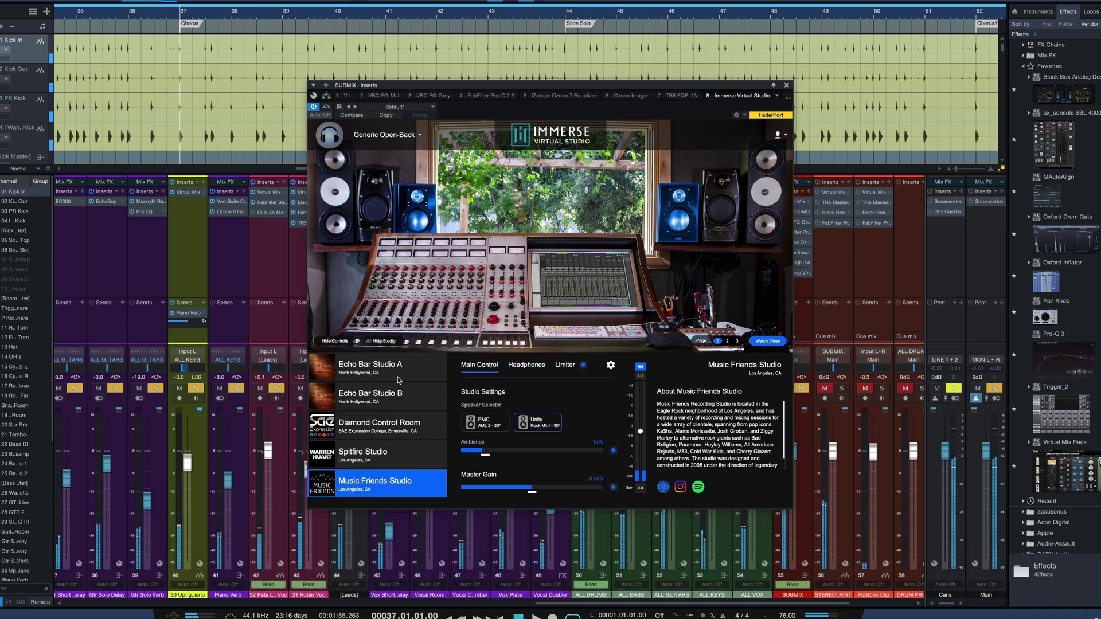
Return to Echo Bar Studio A and pick Generic Closed-Back under Other Headphones
click(385, 369)
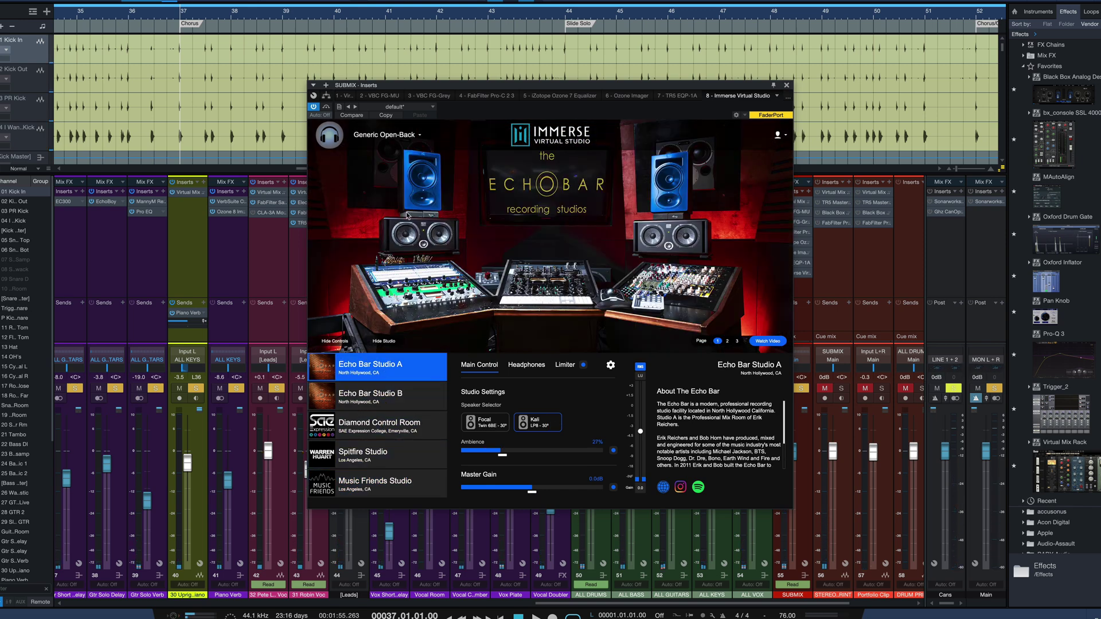
click(389, 136)
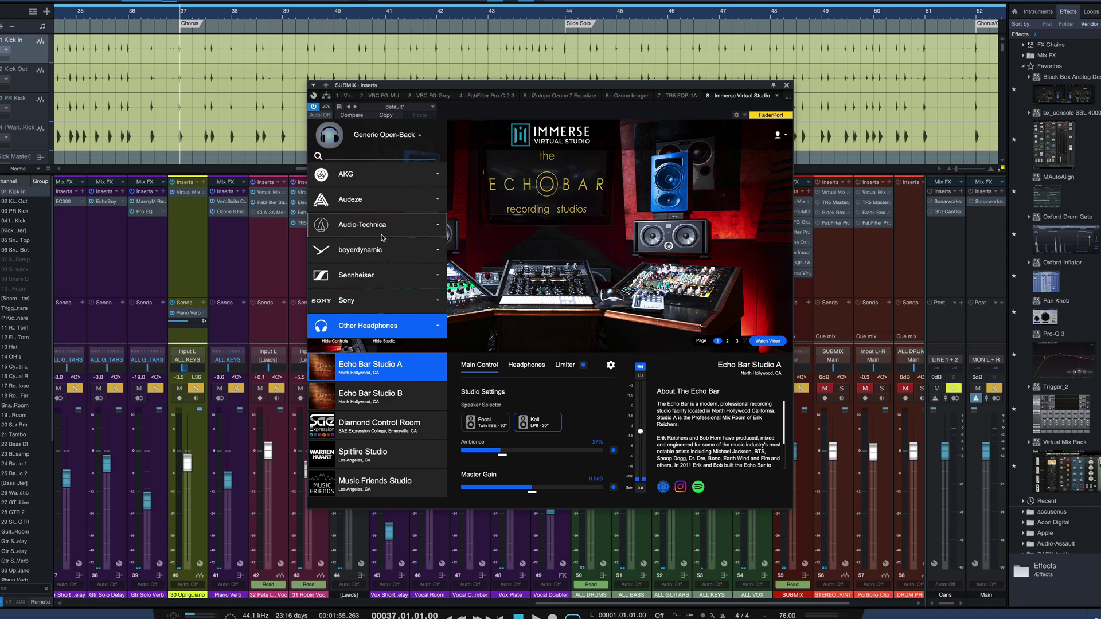
click(408, 325)
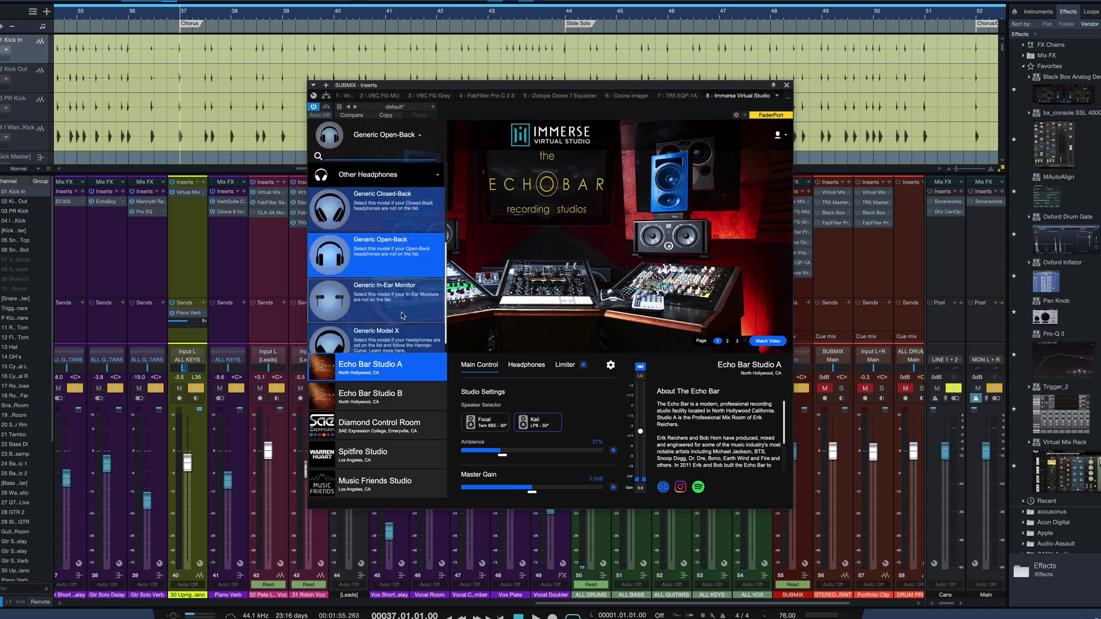
click(404, 204)
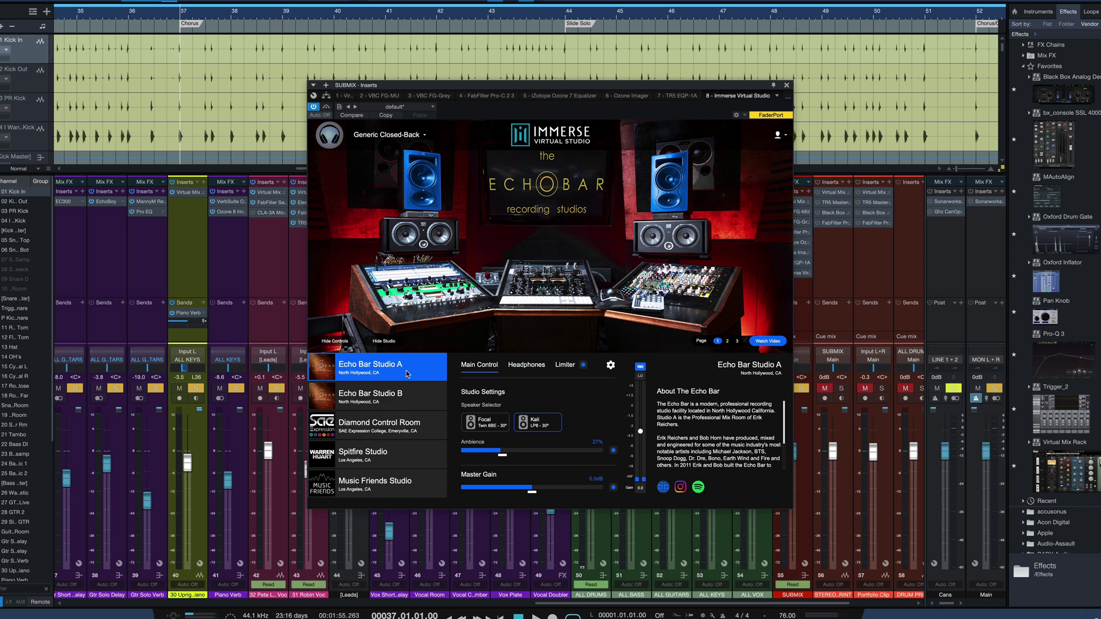
Play the mix through Studio B, Diamond Control Room, Spitfire and Music Friends, then stop playback
key(space)
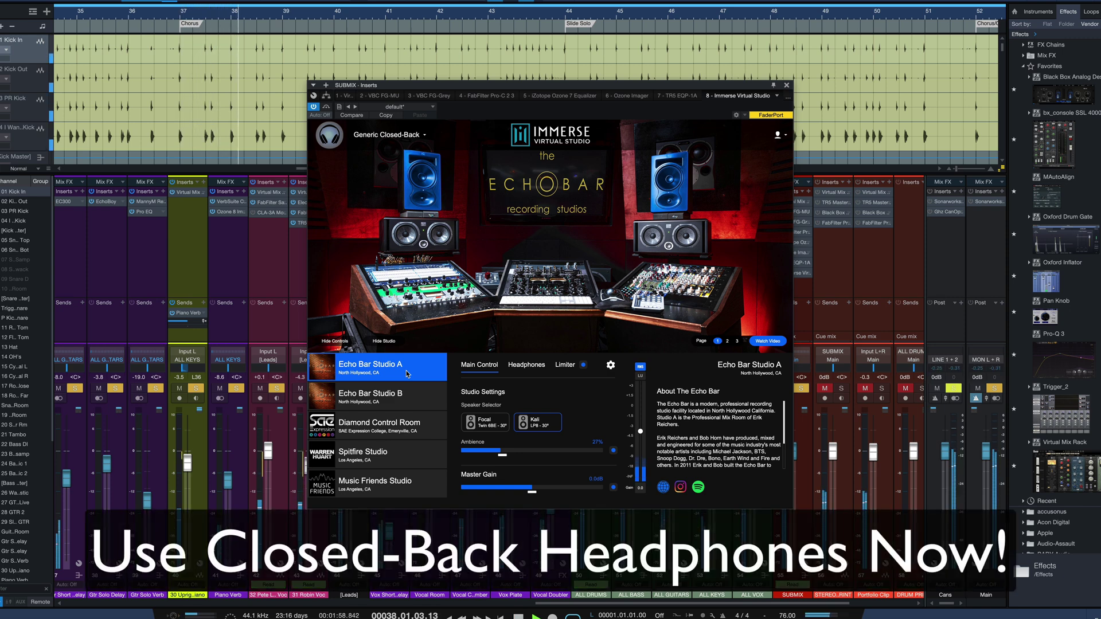
click(404, 408)
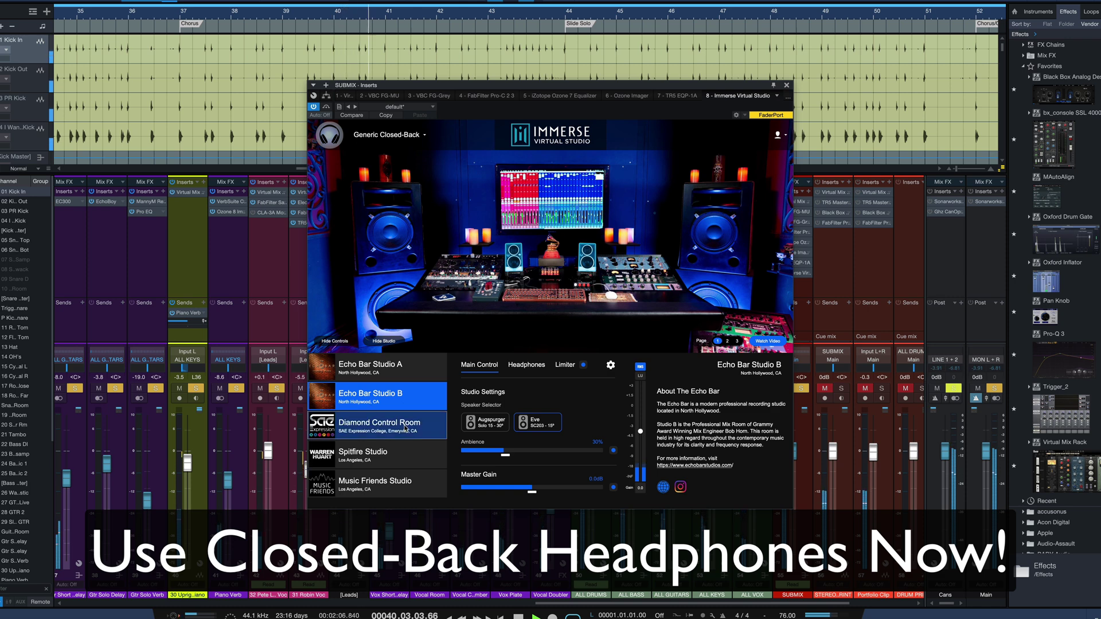
click(405, 429)
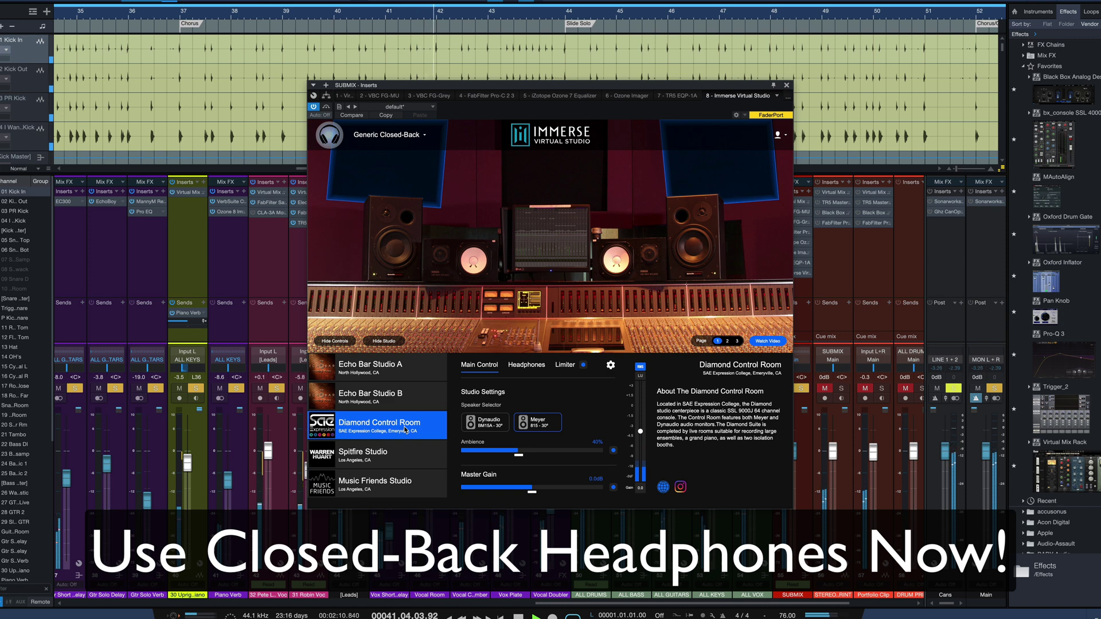
click(401, 455)
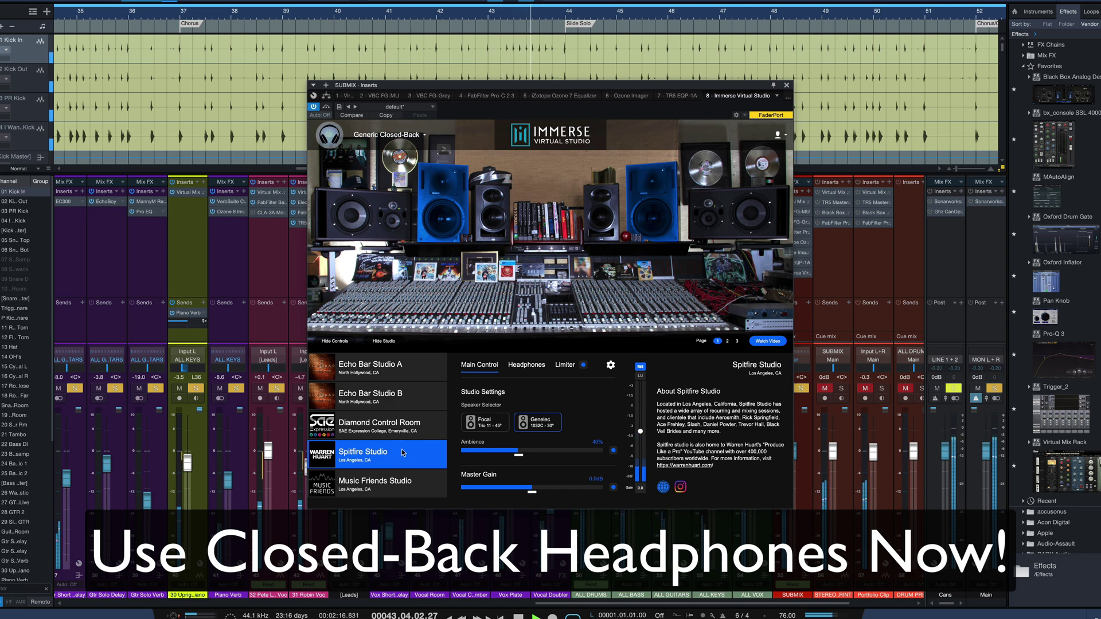
click(400, 489)
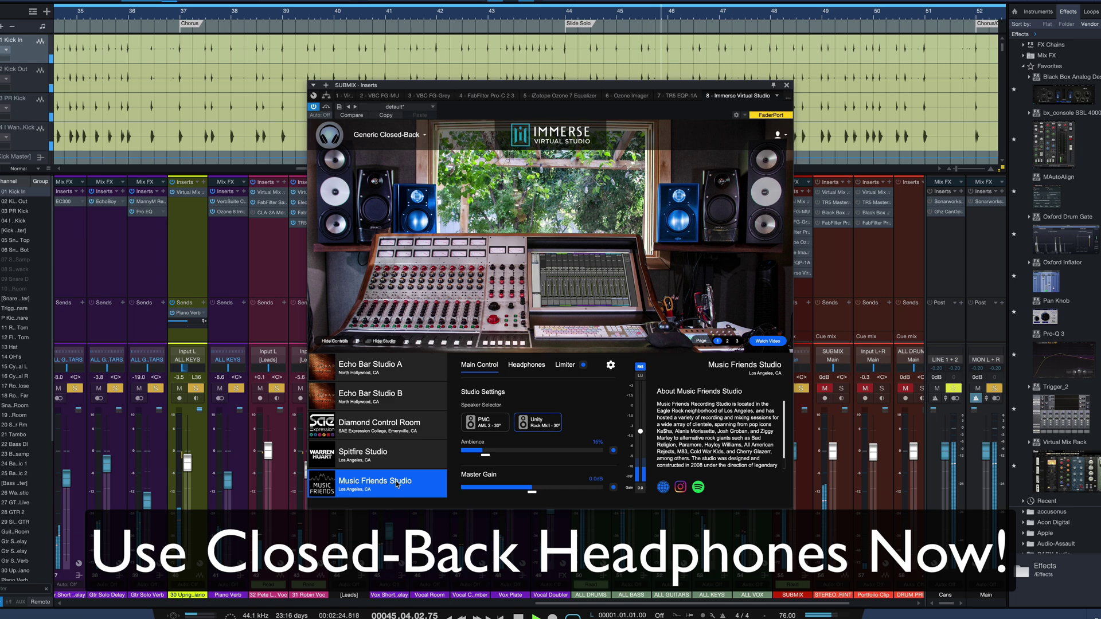
key(space)
click(388, 135)
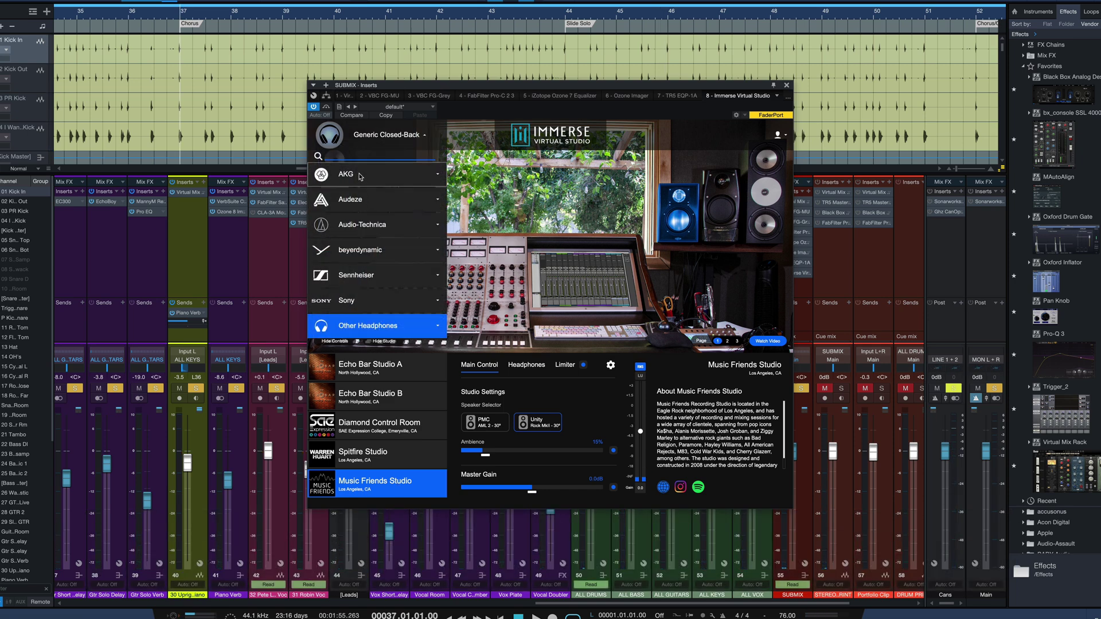
Expand and collapse Other Headphones, then dismiss the list without changing the profile
click(368, 326)
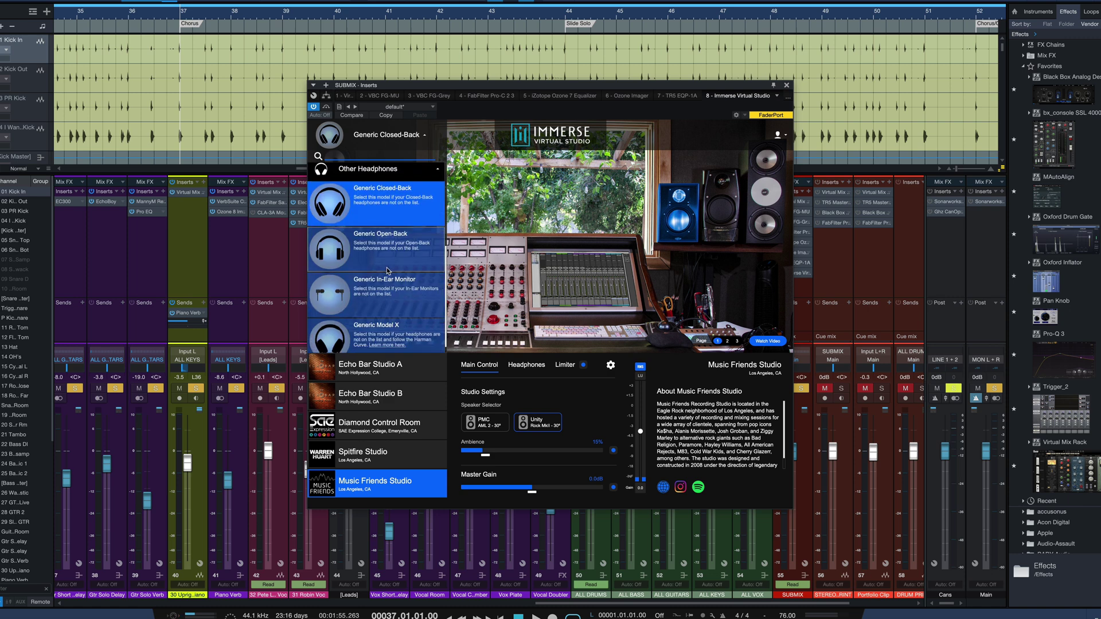
scroll(392, 250, up, 2)
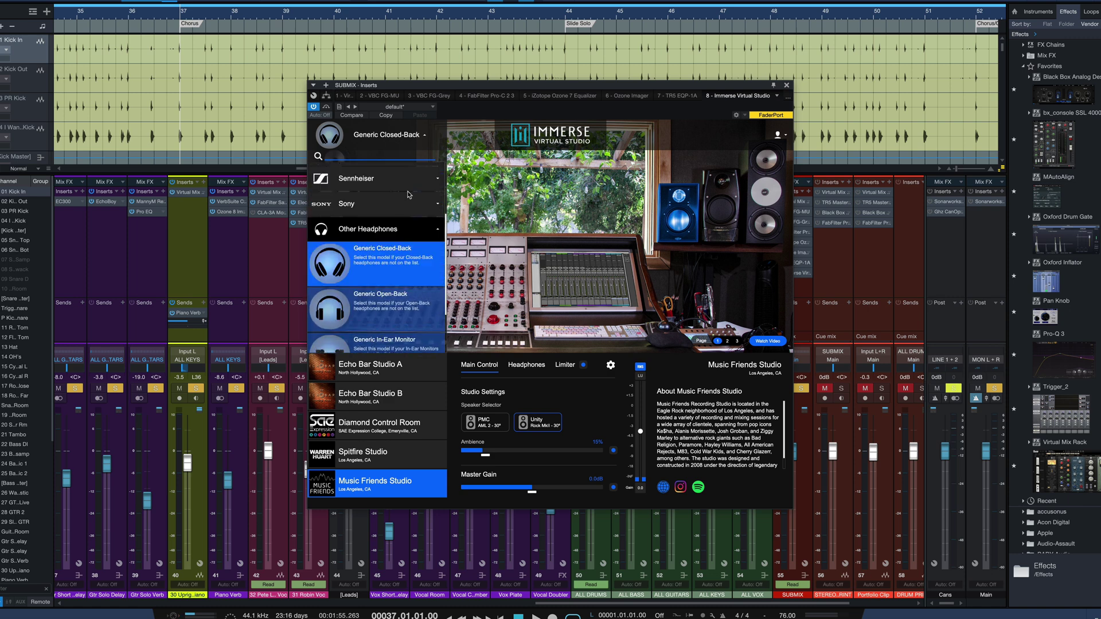
click(395, 230)
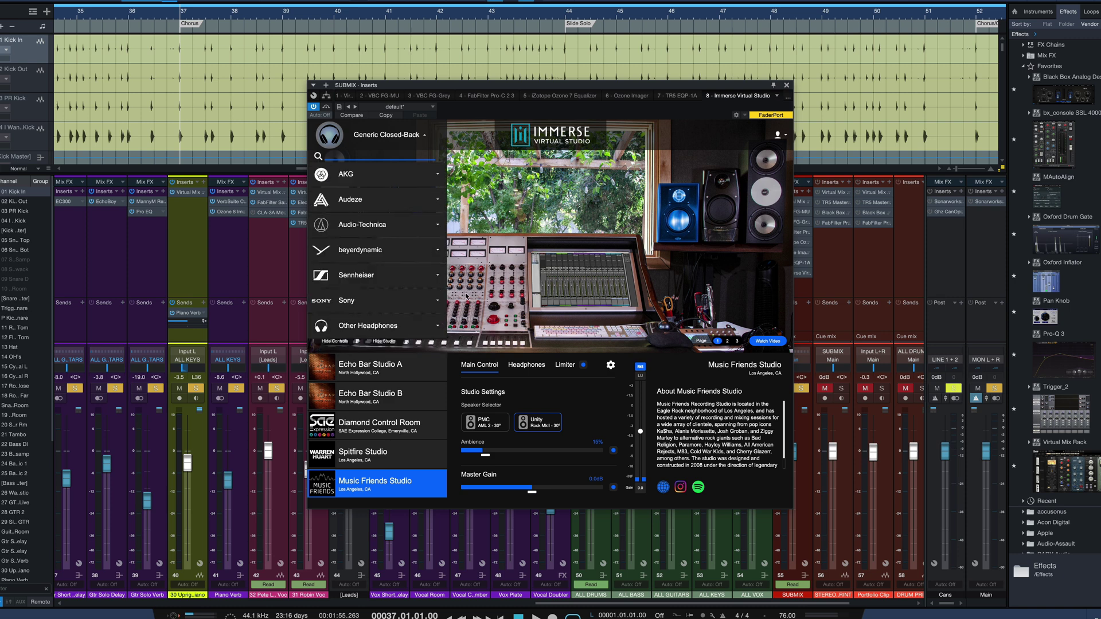
click(494, 269)
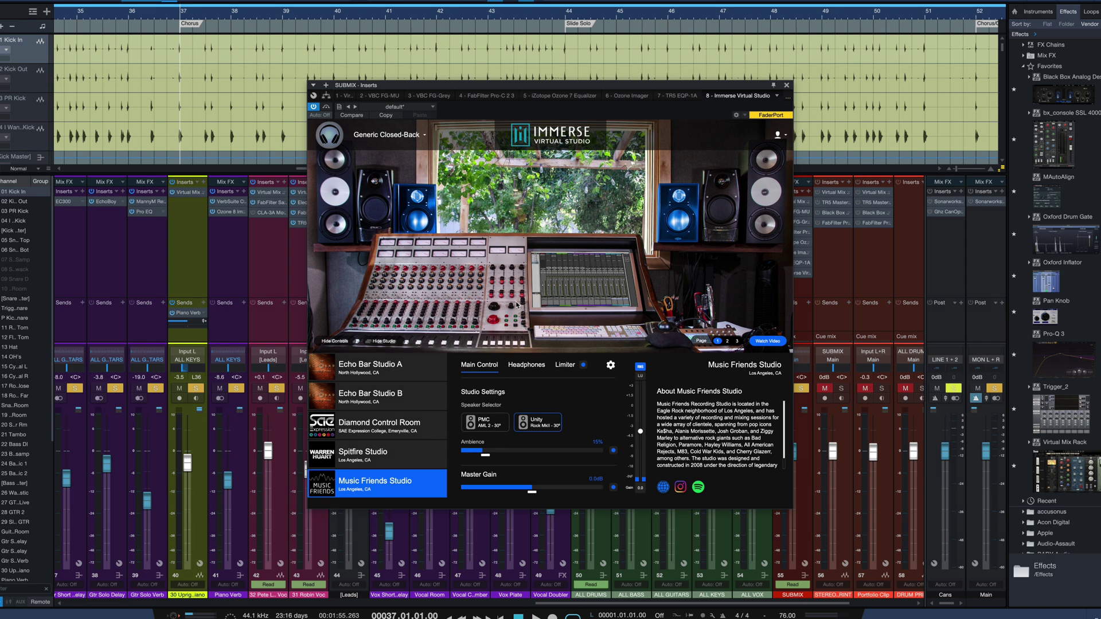